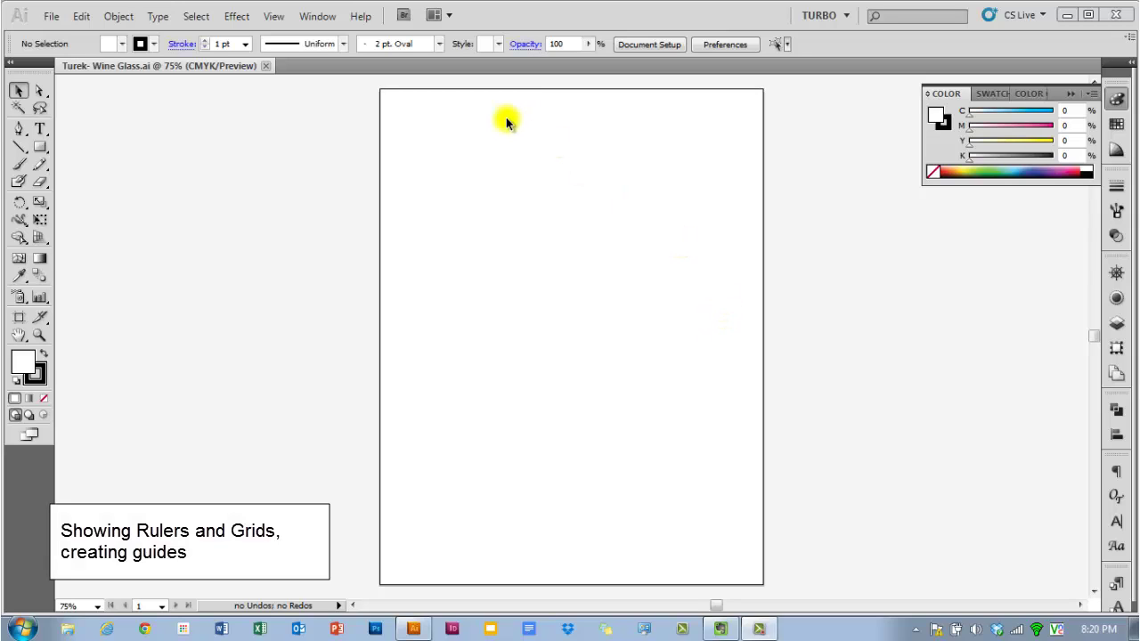
# - Show the rulers, keeping inches as their unit, and turn on the document grid
pyautogui.click(274, 16)
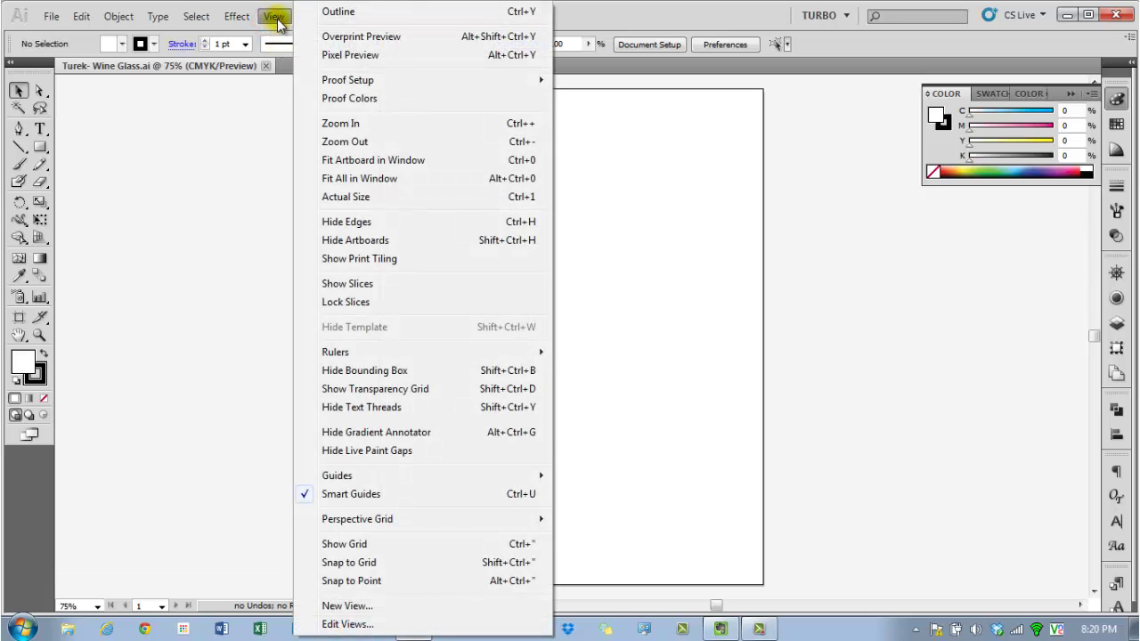
pyautogui.moveTo(411, 348)
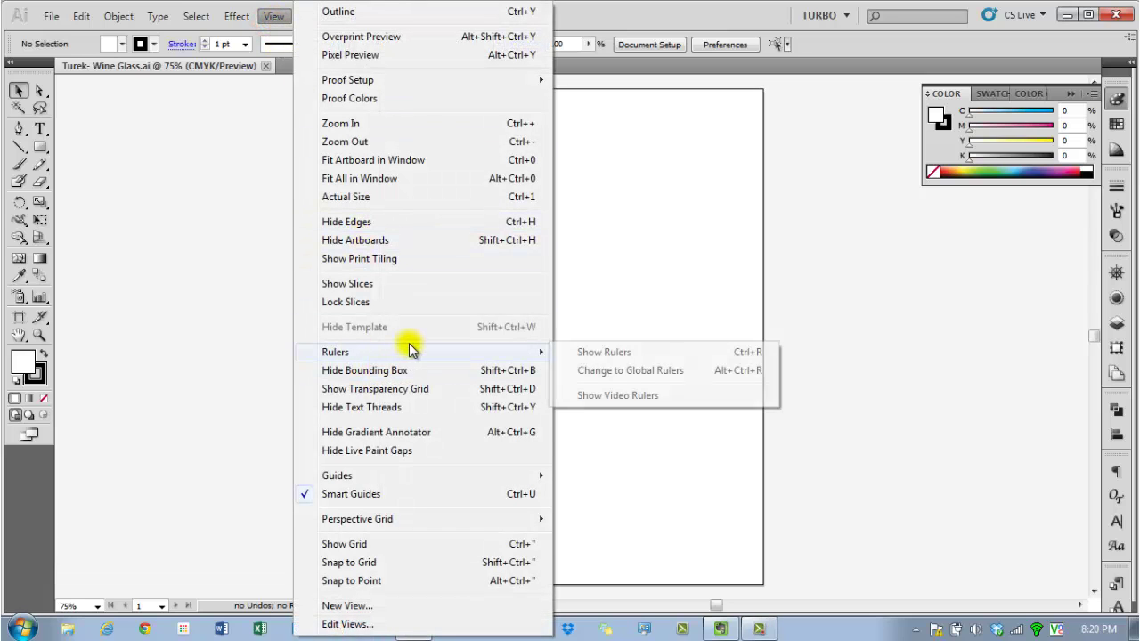
pyautogui.click(667, 356)
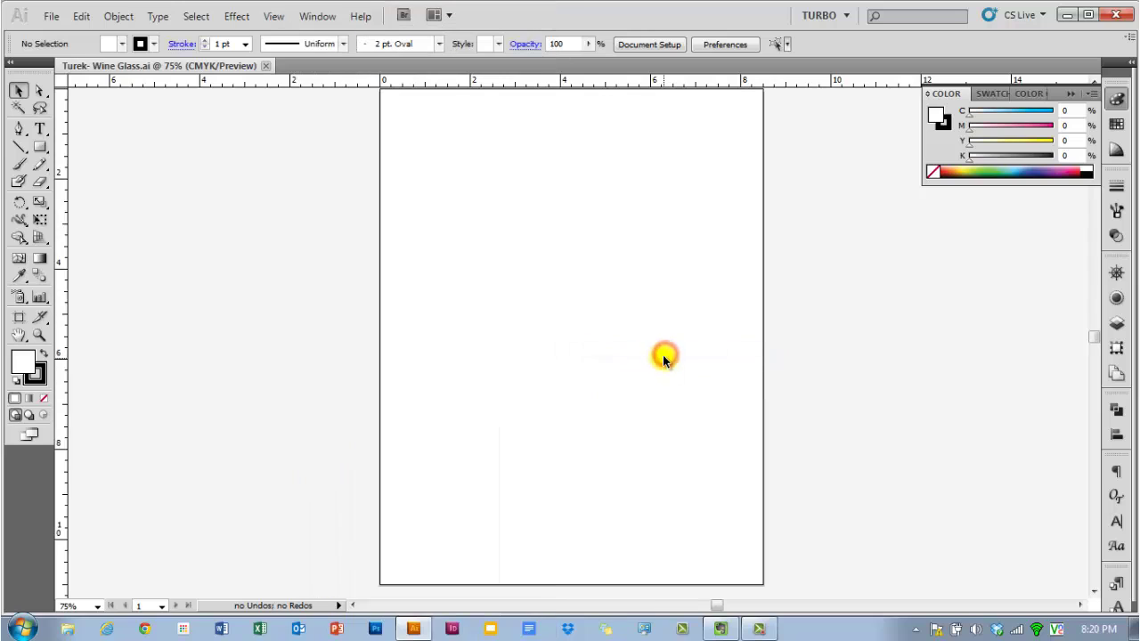
pyautogui.rightClick(500, 85)
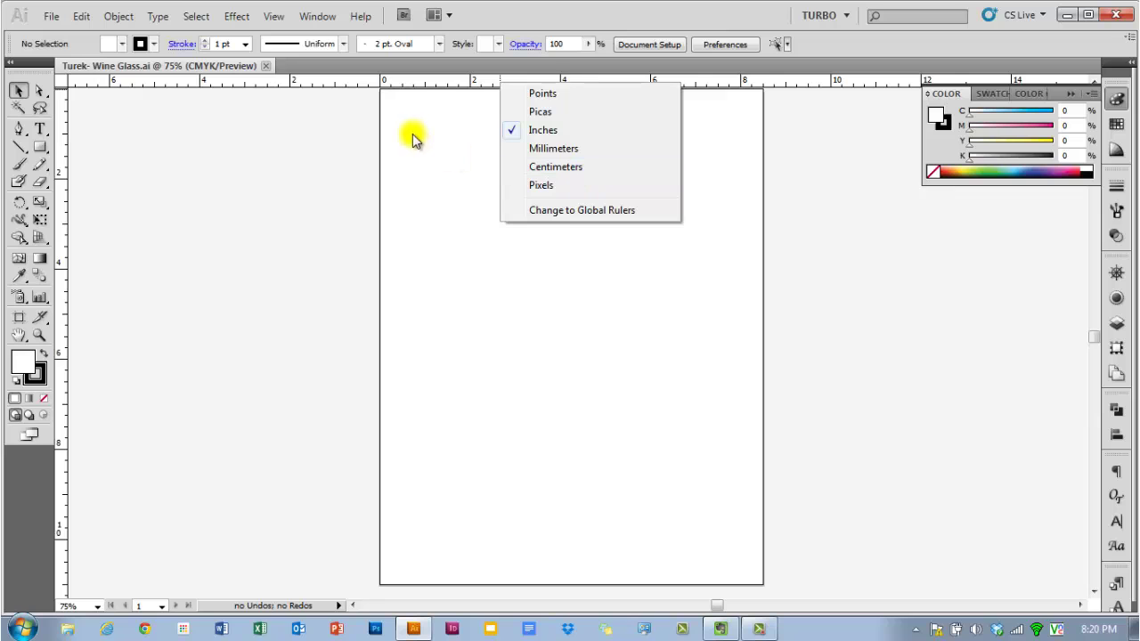
pyautogui.click(274, 17)
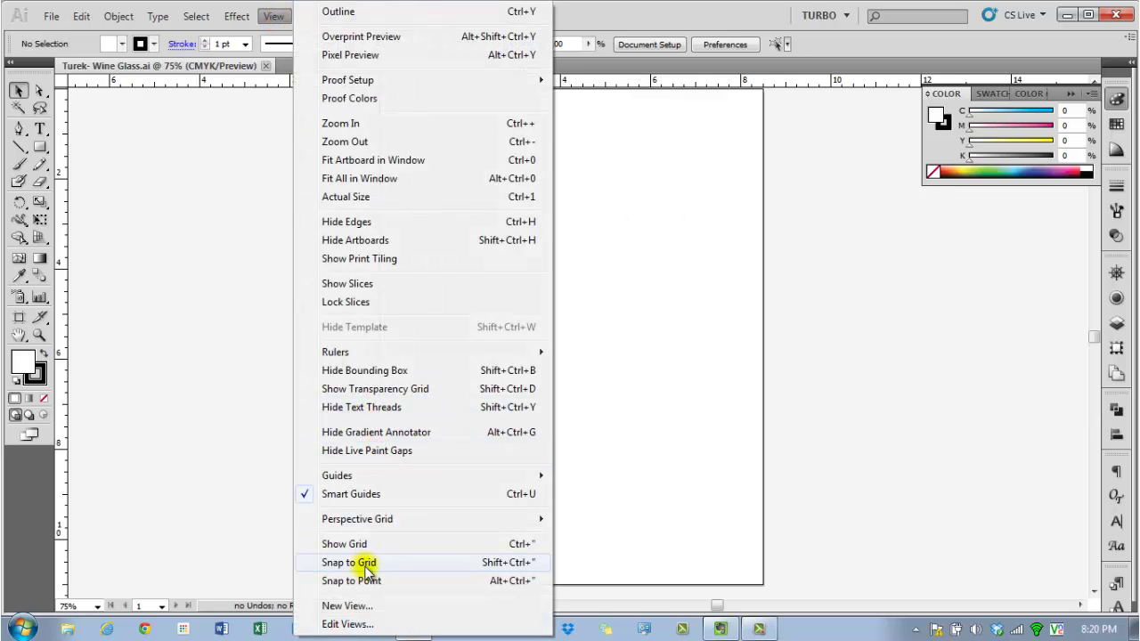
pyautogui.click(340, 549)
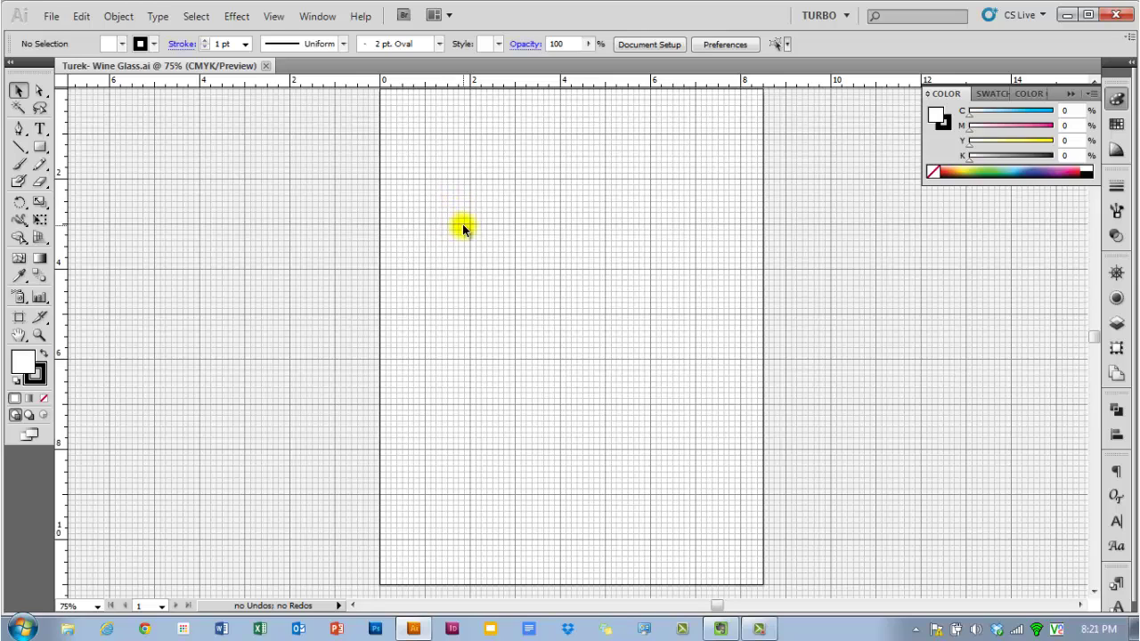
# - Review the Guides & Grid preferences for guide colour, grid colour, gridline spacing and subdivisions
pyautogui.click(81, 22)
pyautogui.moveTo(133, 560)
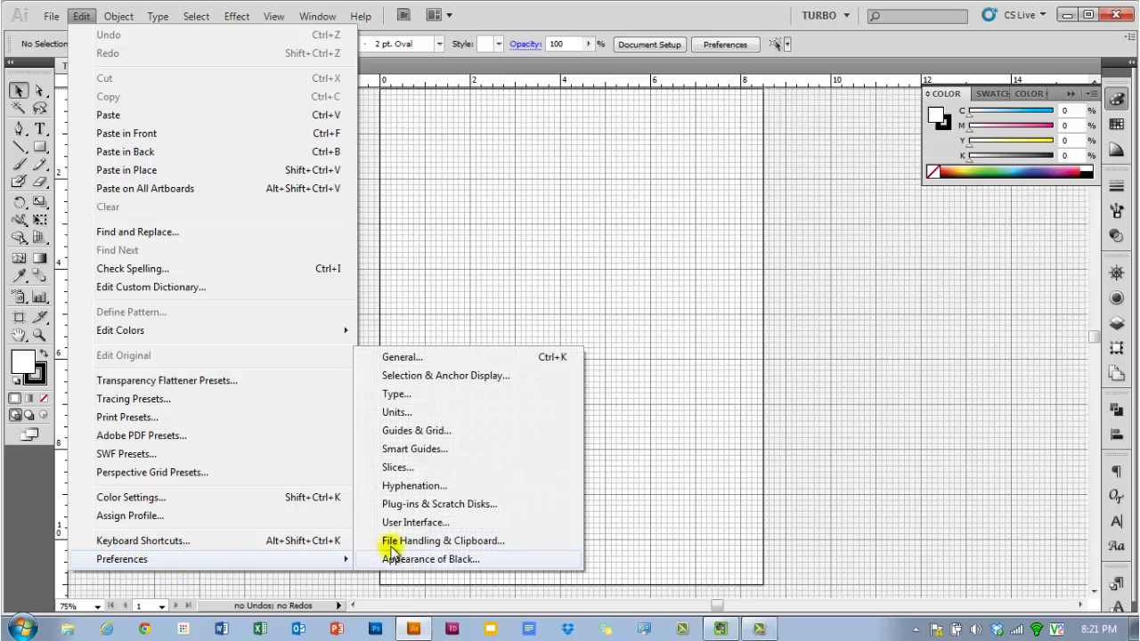
pyautogui.click(419, 430)
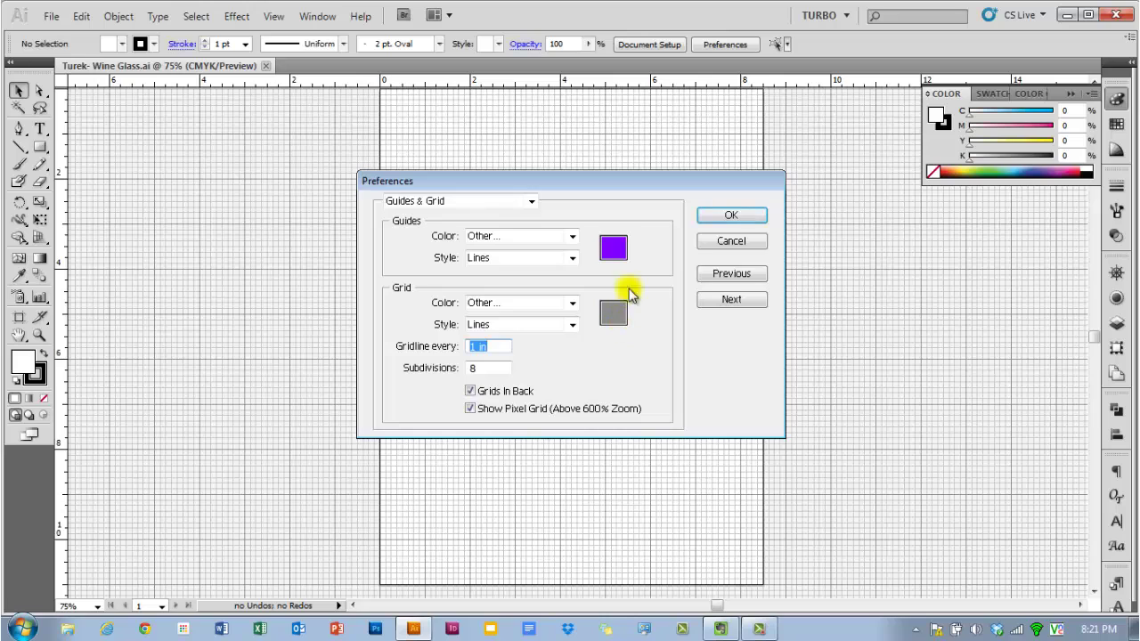
pyautogui.click(611, 245)
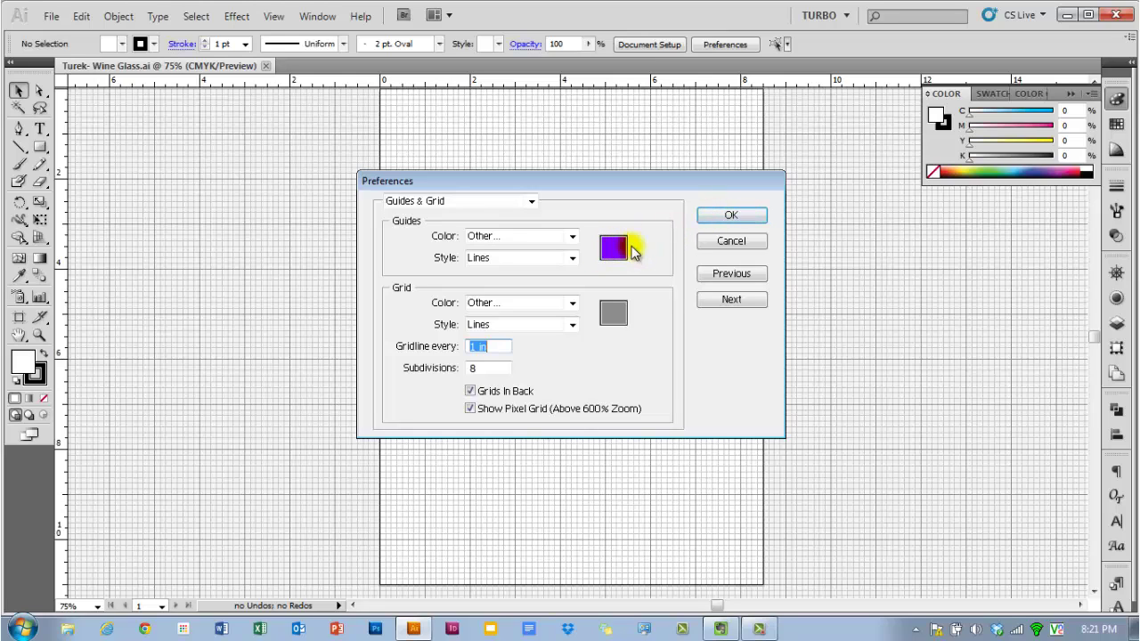
pyautogui.click(707, 216)
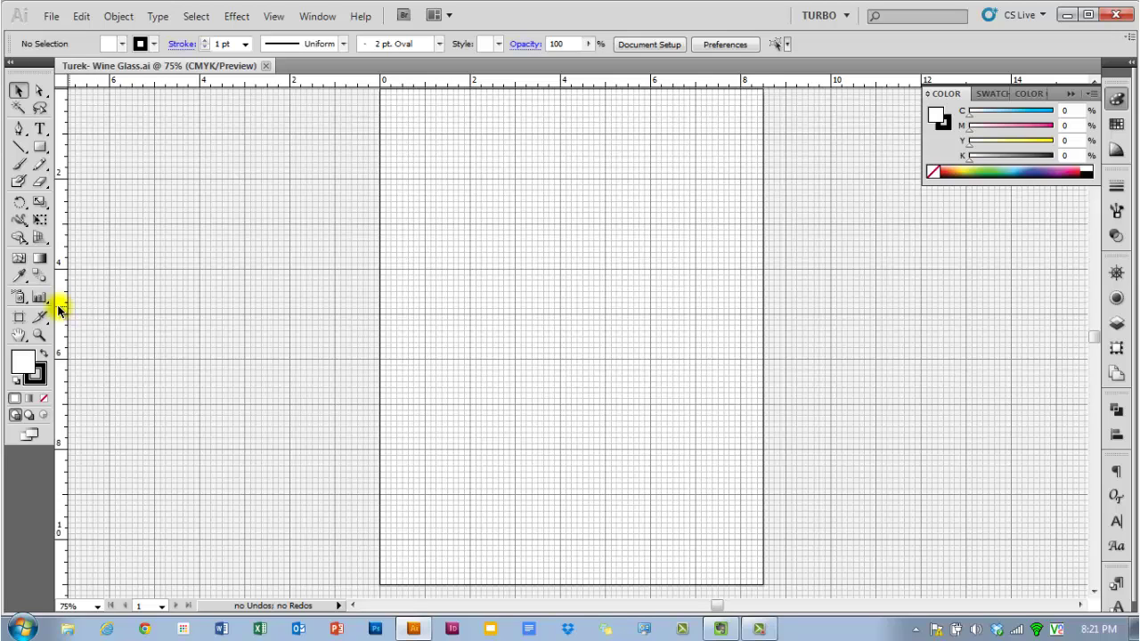
# - Place a vertical guide at the 4 in mark, running down the artboard
pyautogui.moveTo(58, 309); pyautogui.dragTo(559, 333)
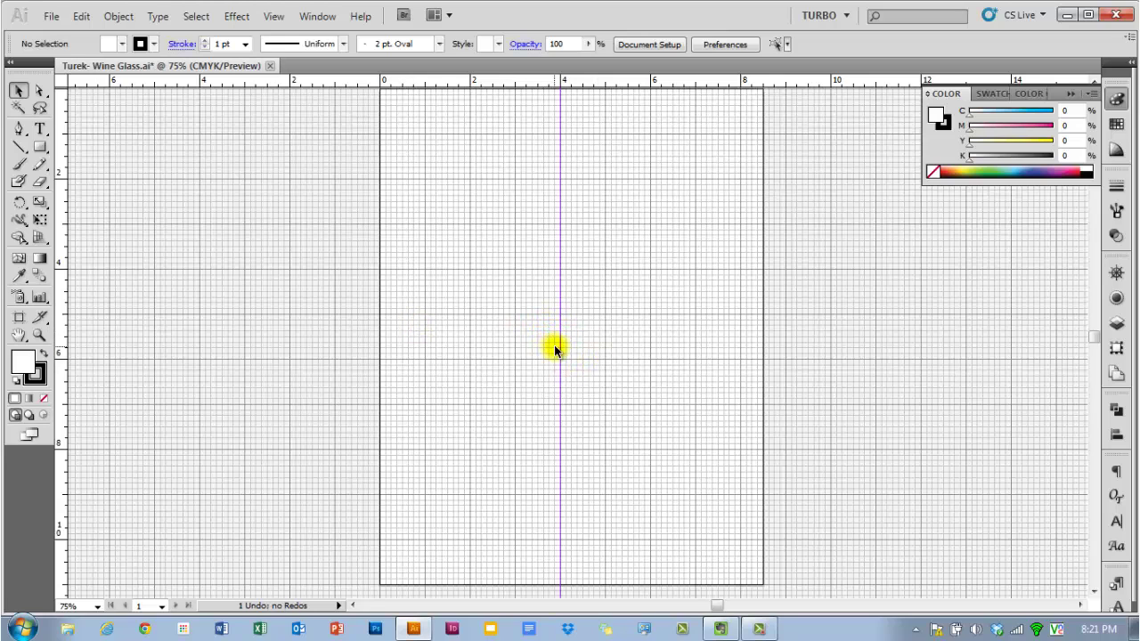
pyautogui.scroll(-3, 573, 330)
pyautogui.scroll(6, 575, 329)
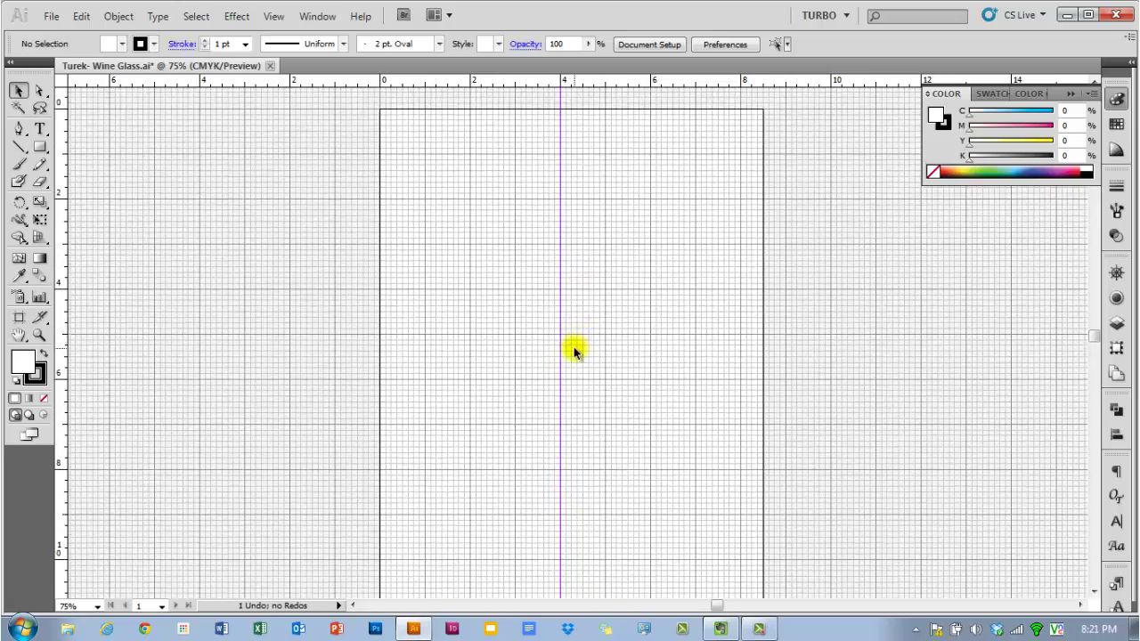
pyautogui.scroll(-3, 575, 351)
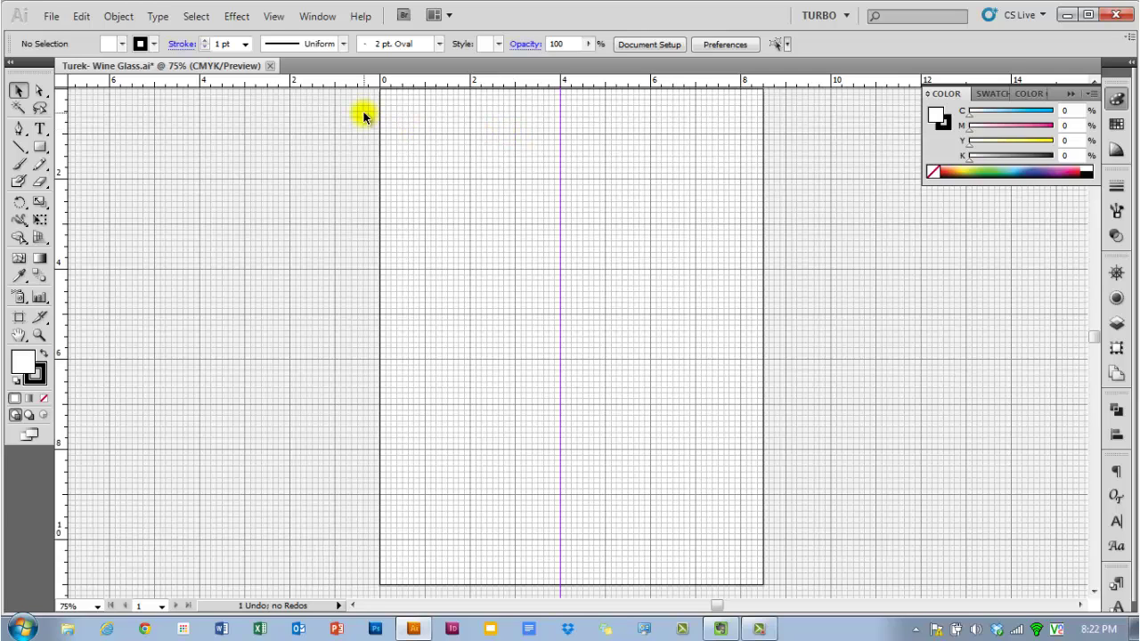
# - Turn on Snap to Grid and place a horizontal guide 1 in below the artboard's upper edge
pyautogui.click(274, 19)
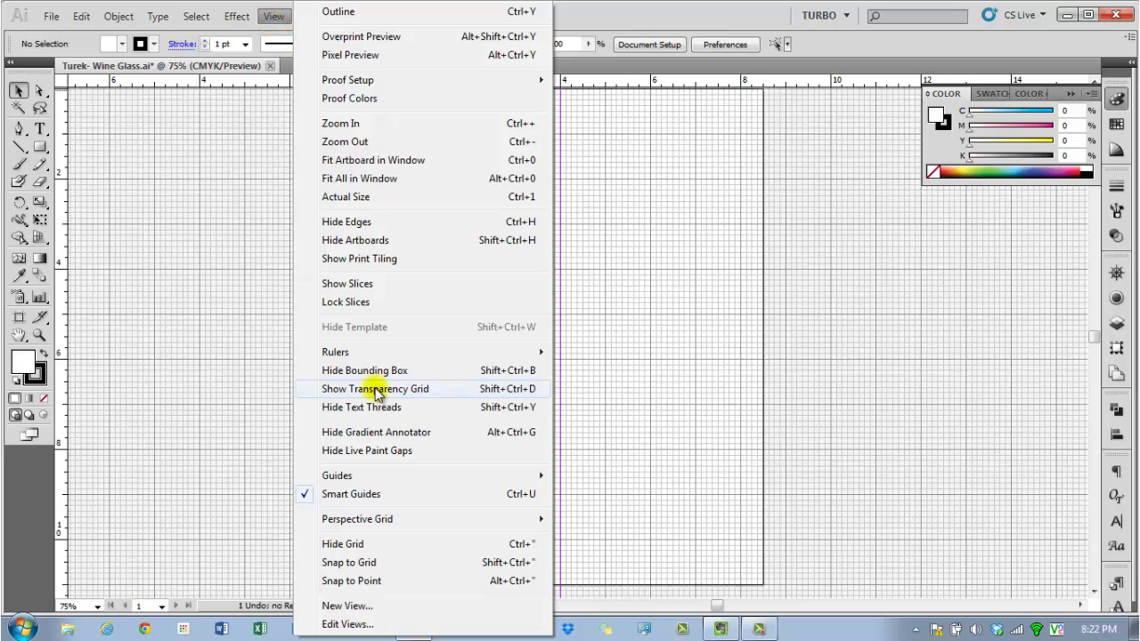
pyautogui.click(381, 563)
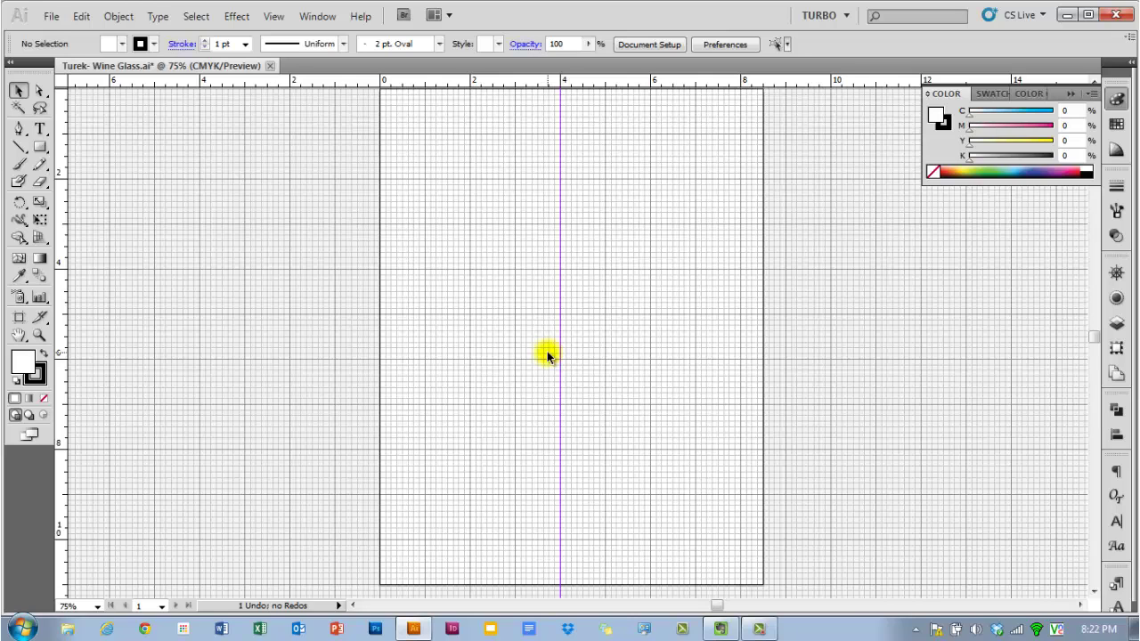
pyautogui.hotkey('ctrl', '=')
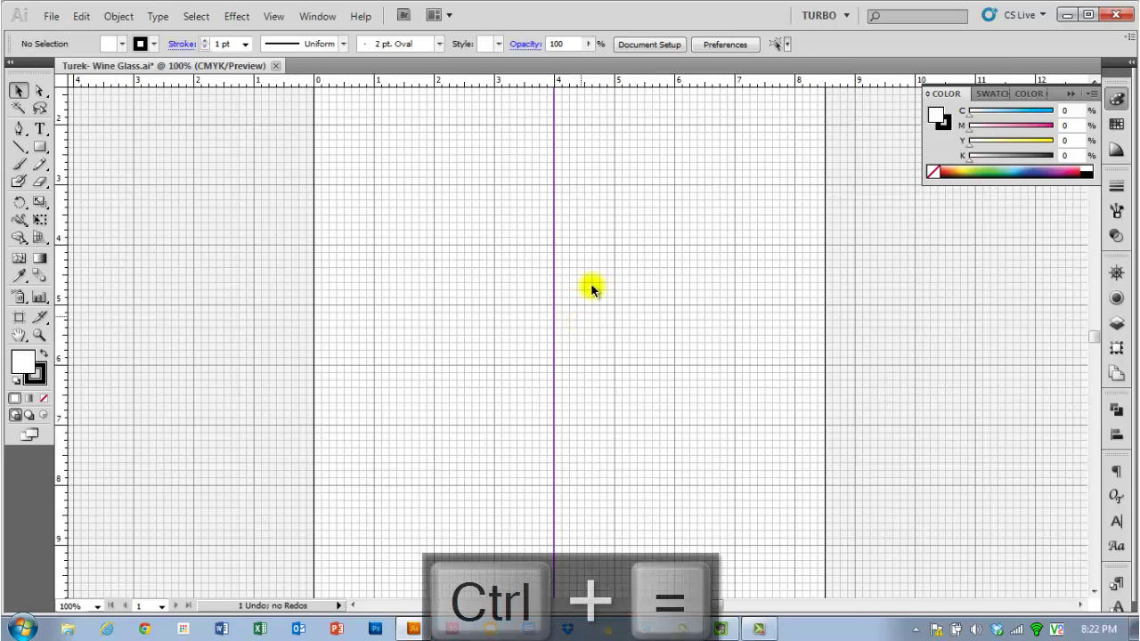
pyautogui.moveTo(595, 256); pyautogui.dragTo(587, 288)
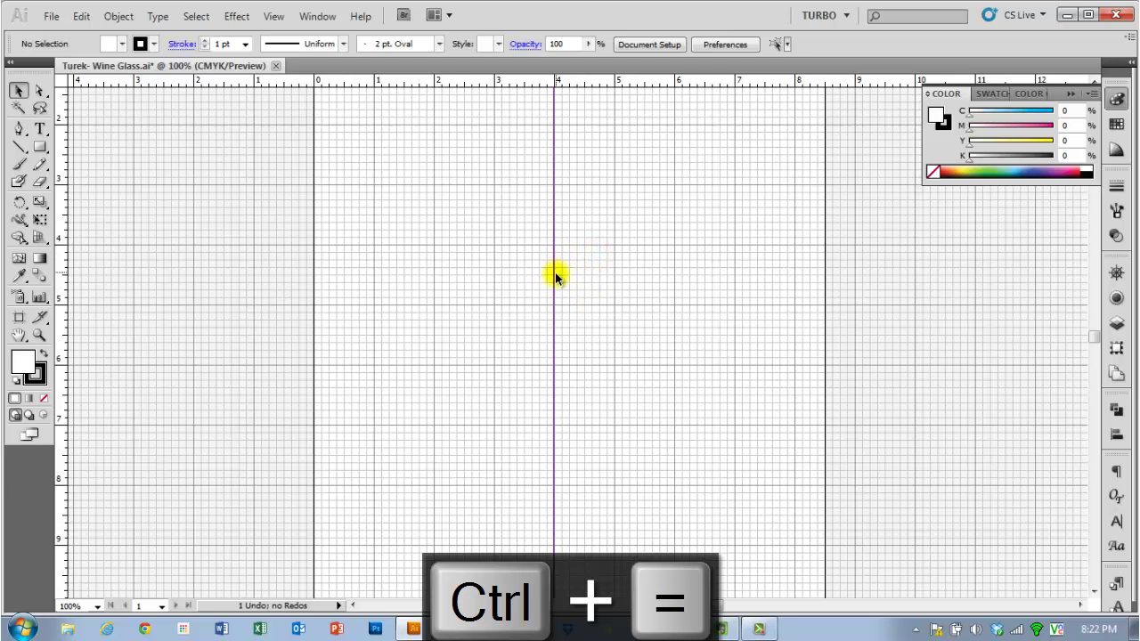
pyautogui.hotkey('ctrl', '=')
pyautogui.scroll(2, 546, 222)
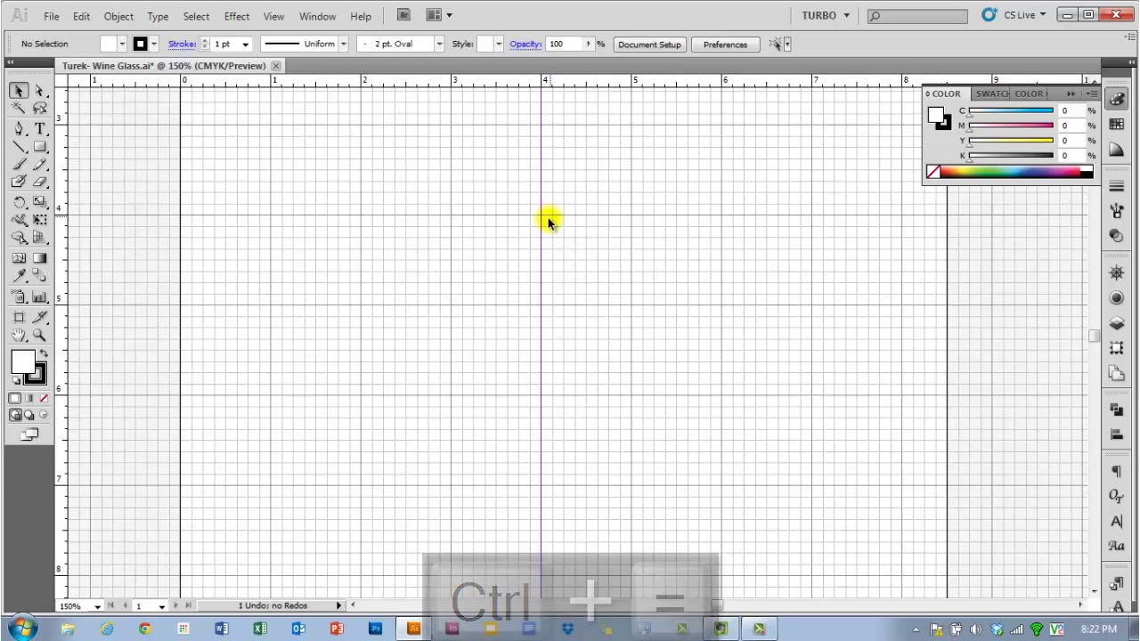
pyautogui.scroll(5, 543, 240)
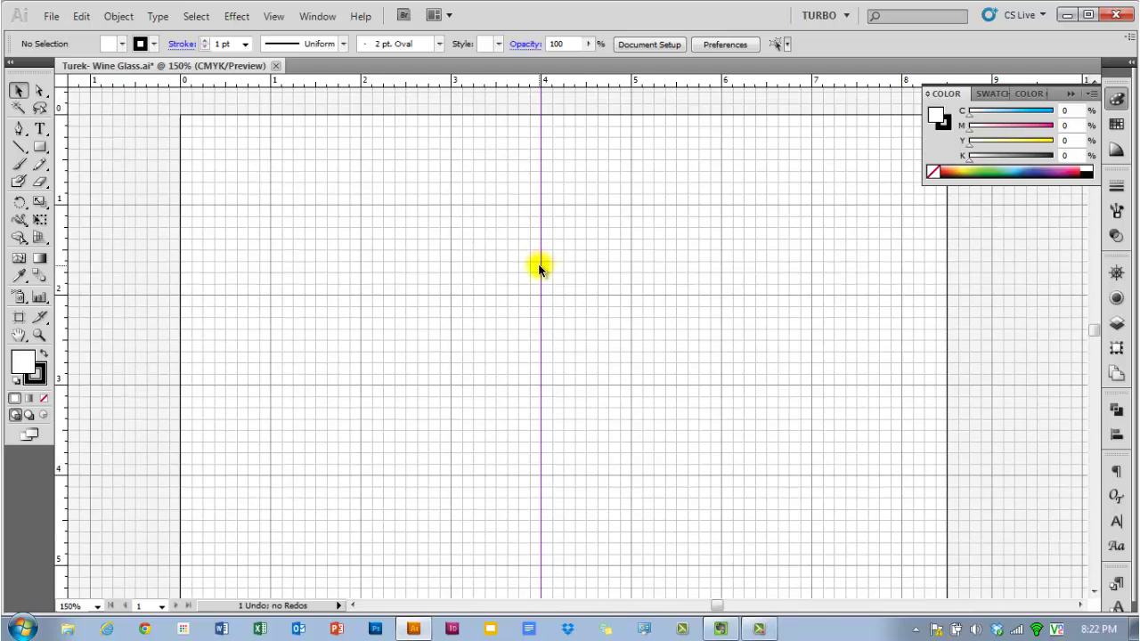
pyautogui.moveTo(568, 85); pyautogui.dragTo(553, 205)
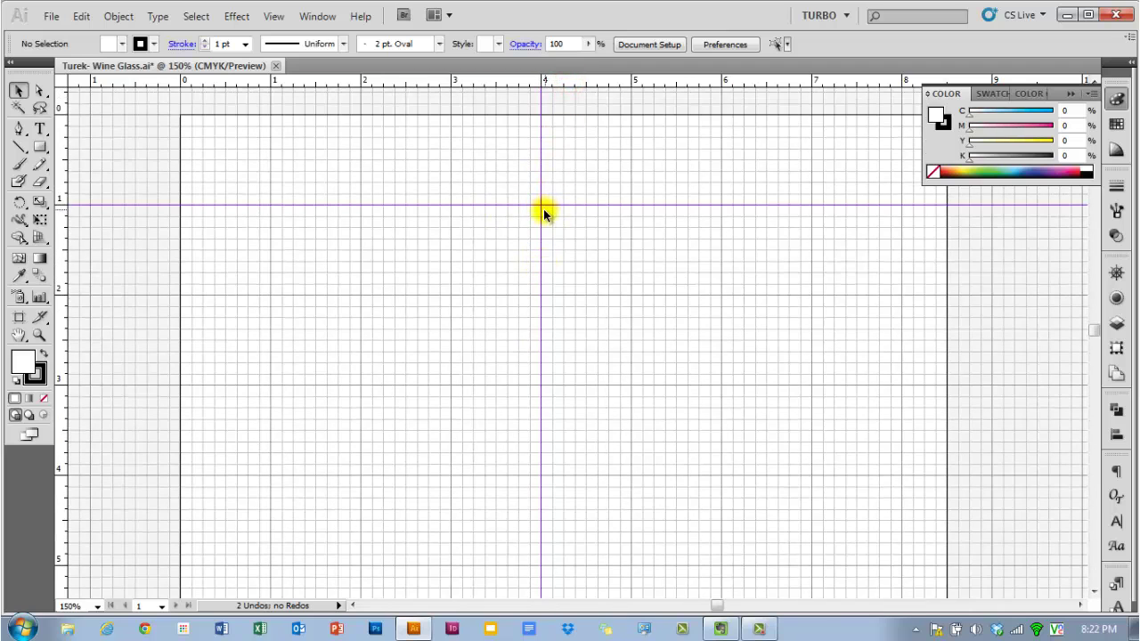
# - Place a second horizontal guide at the 6 in mark and turn off Snap to Grid
pyautogui.scroll(-4, 533, 216)
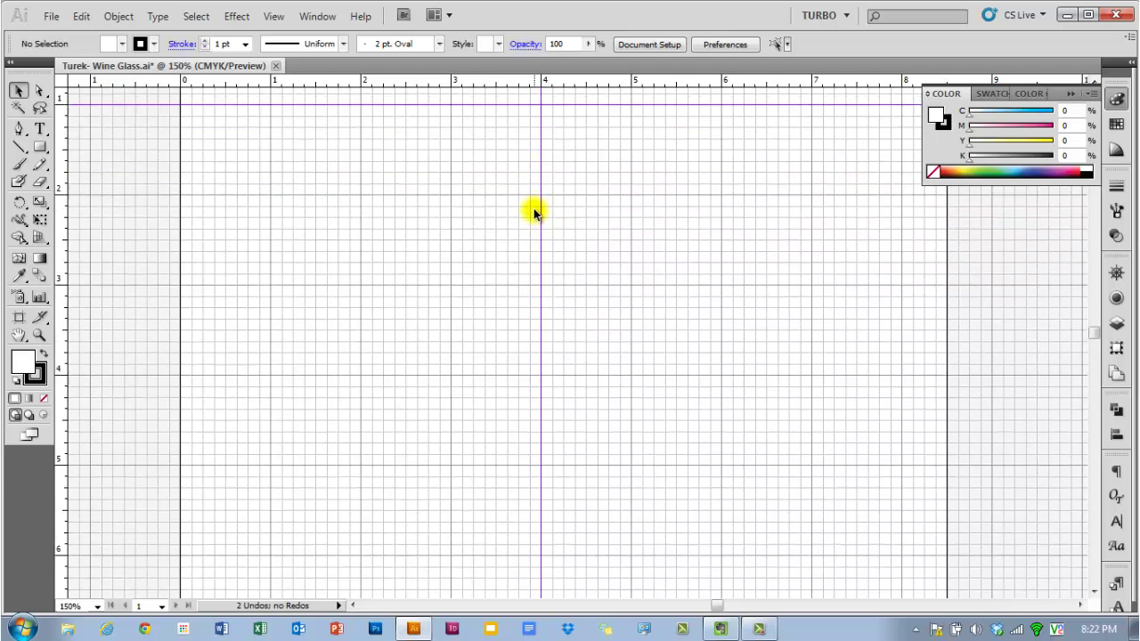
pyautogui.scroll(1, 532, 213)
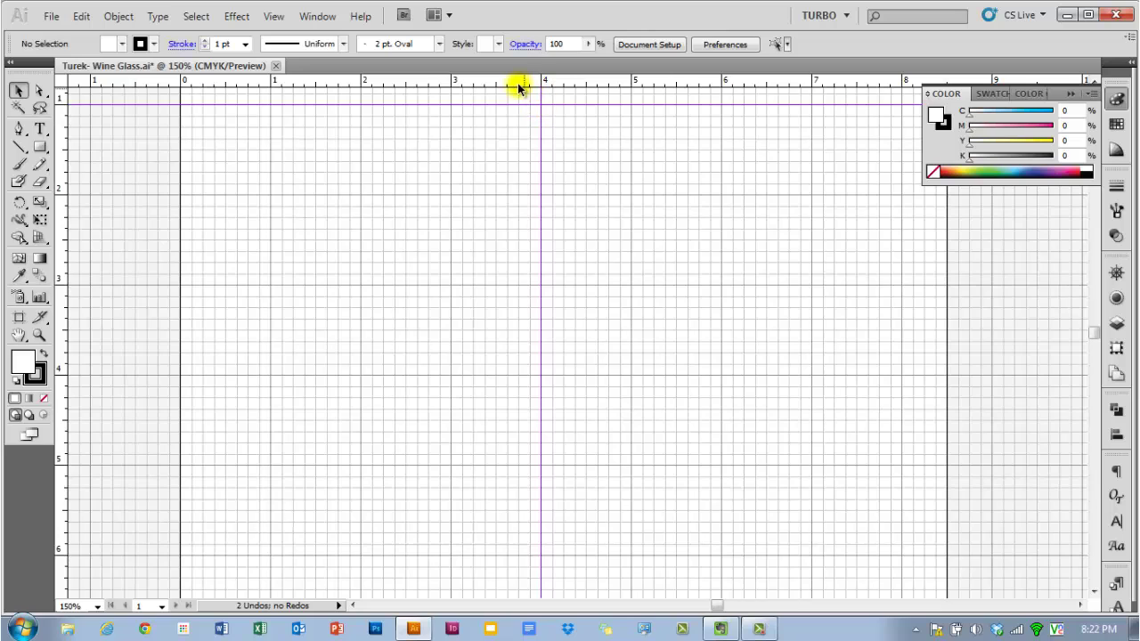
pyautogui.moveTo(518, 82)
pyautogui.mouseDown()
pyautogui.moveTo(484, 451)
pyautogui.moveTo(502, 557)
pyautogui.mouseUp()
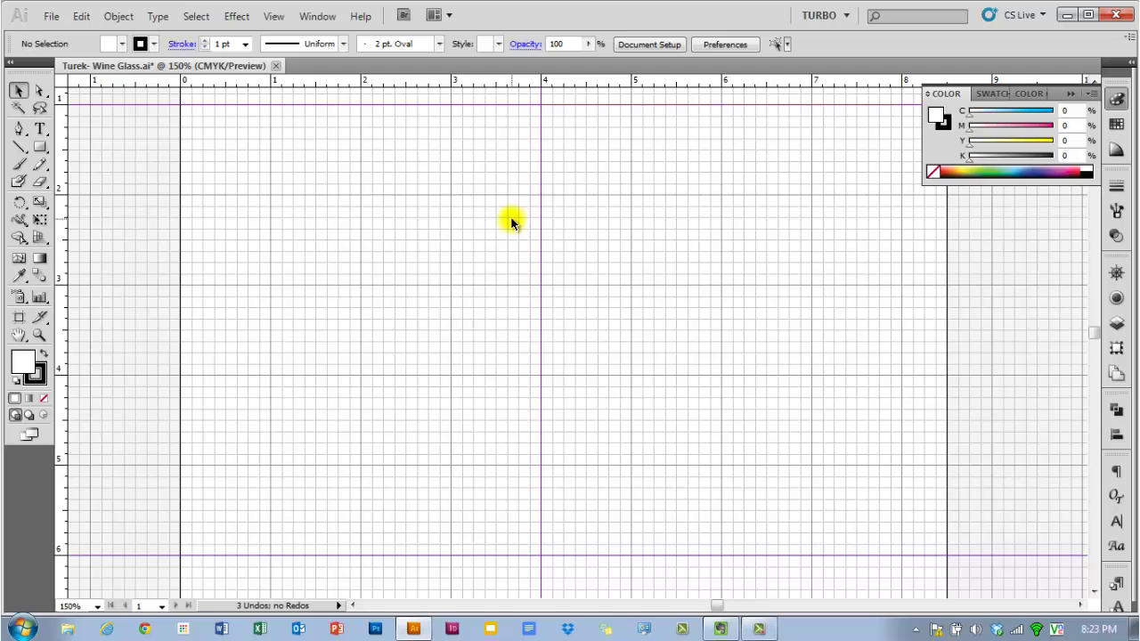
pyautogui.click(275, 18)
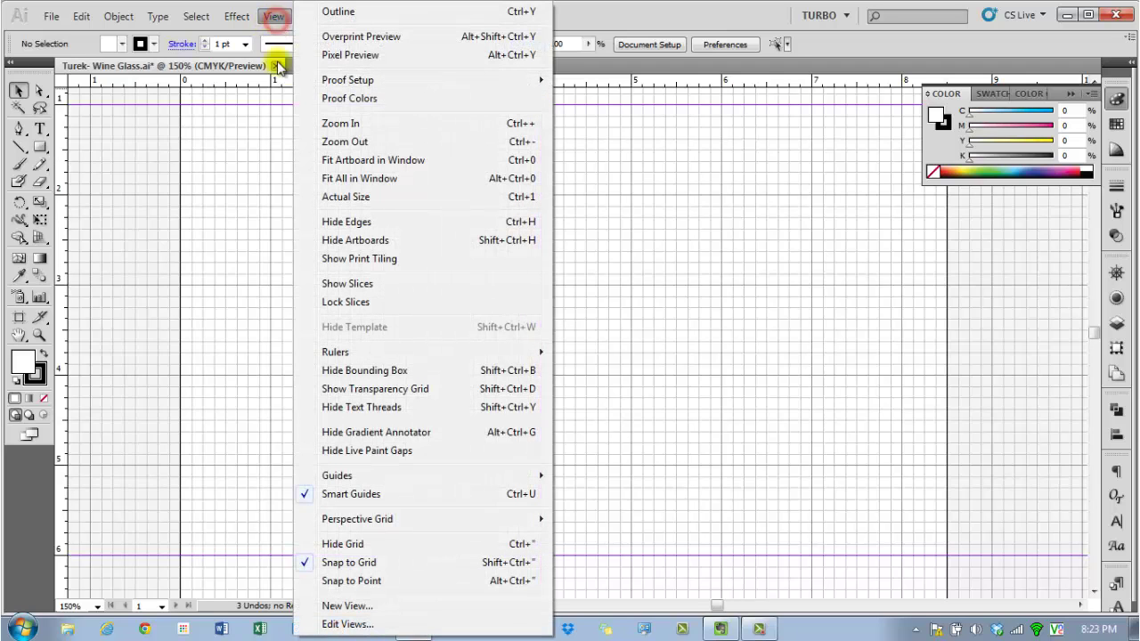
pyautogui.click(364, 568)
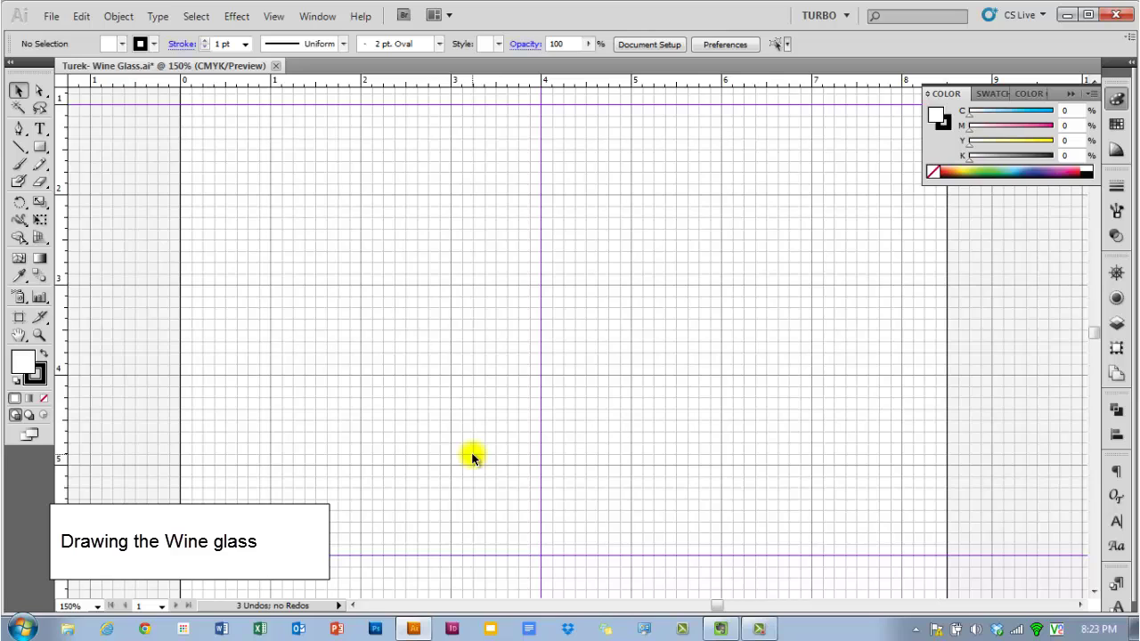
# - With the Pen tool, draw the half rim from the upper guide intersection to X about 2.49 in, and curve the bowl down to about 3.19, 3.24 in
pyautogui.click(20, 130)
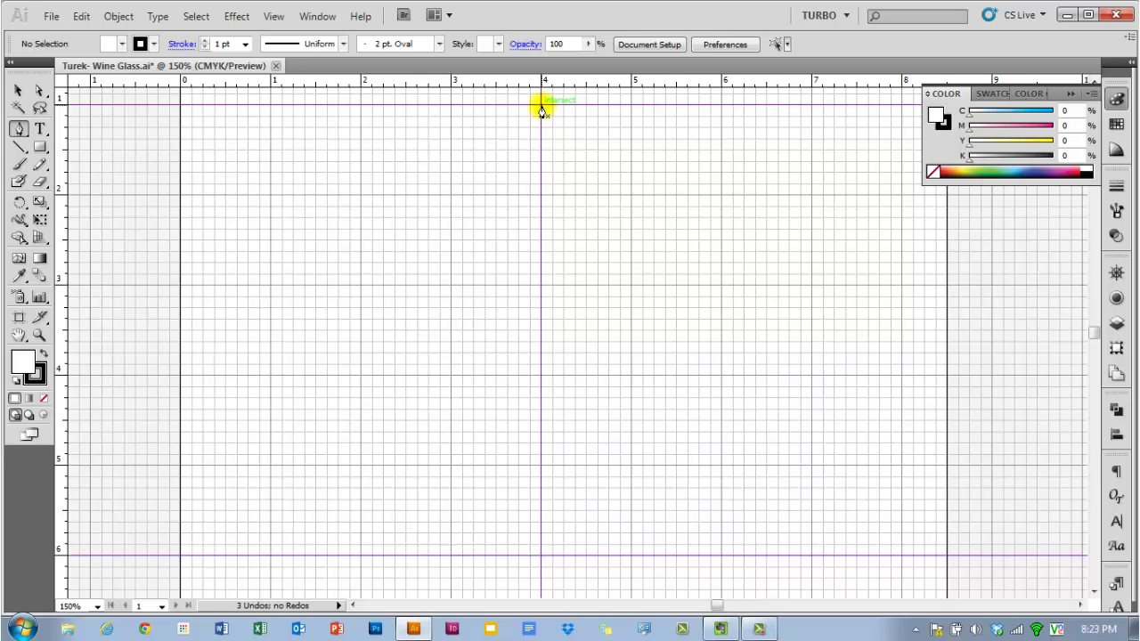
pyautogui.moveTo(541, 105); pyautogui.dragTo(507, 109)
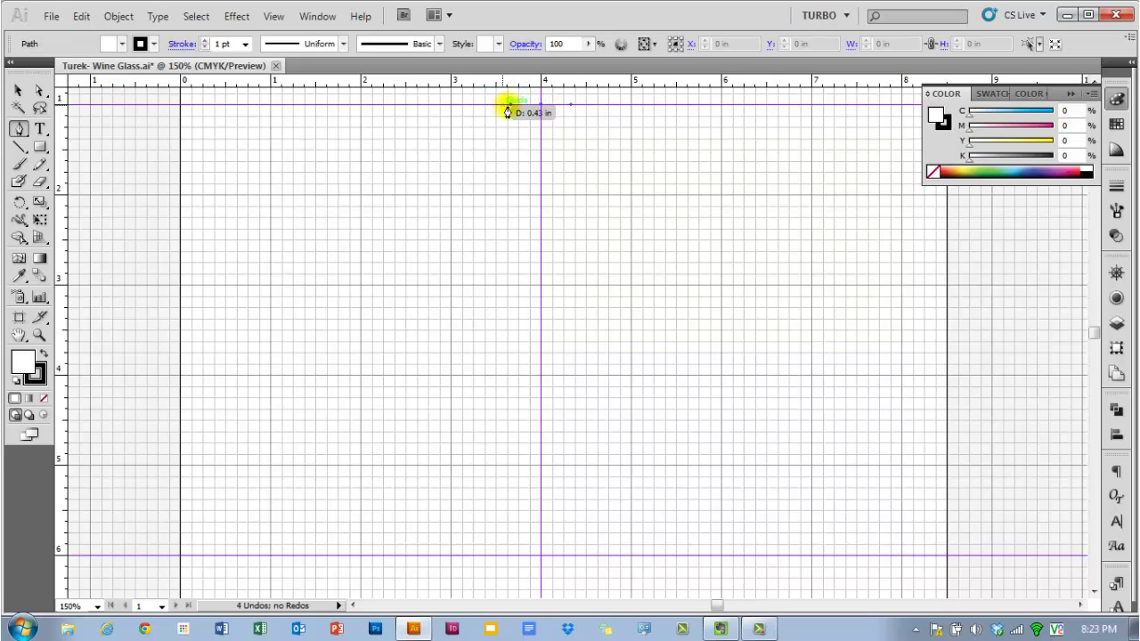
pyautogui.click(404, 105)
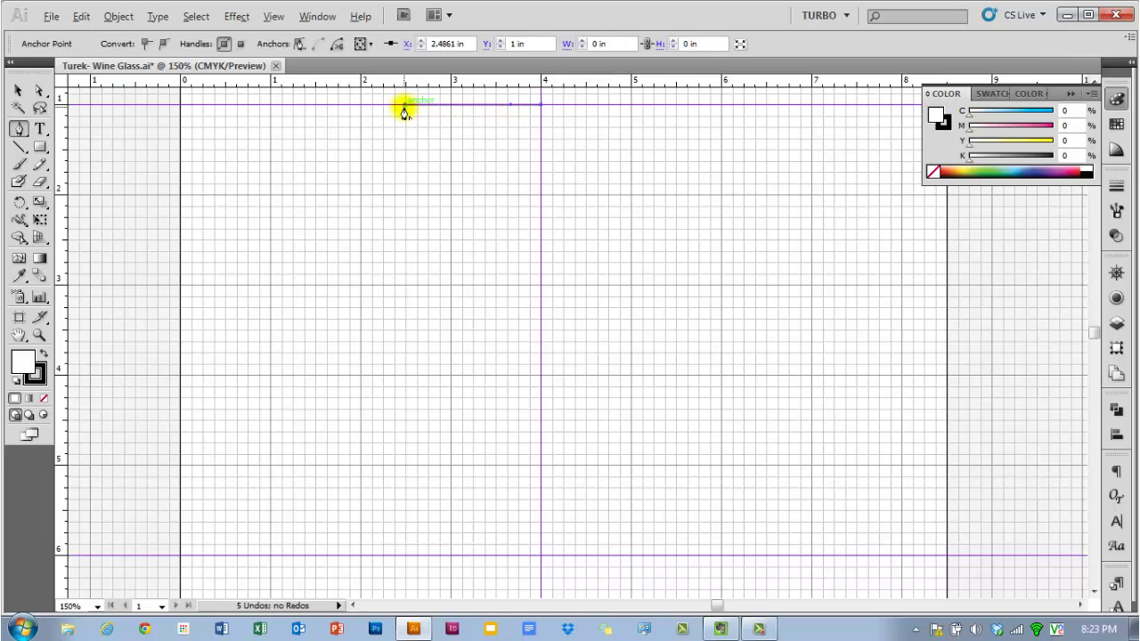
pyautogui.click(377, 194)
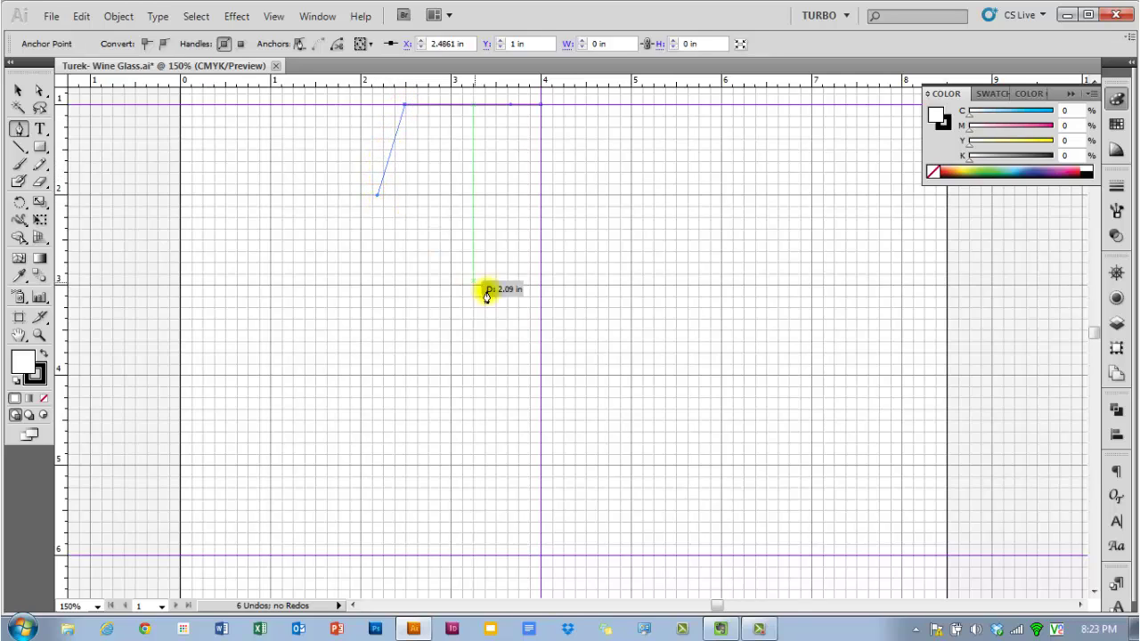
pyautogui.moveTo(468, 306); pyautogui.dragTo(563, 347)
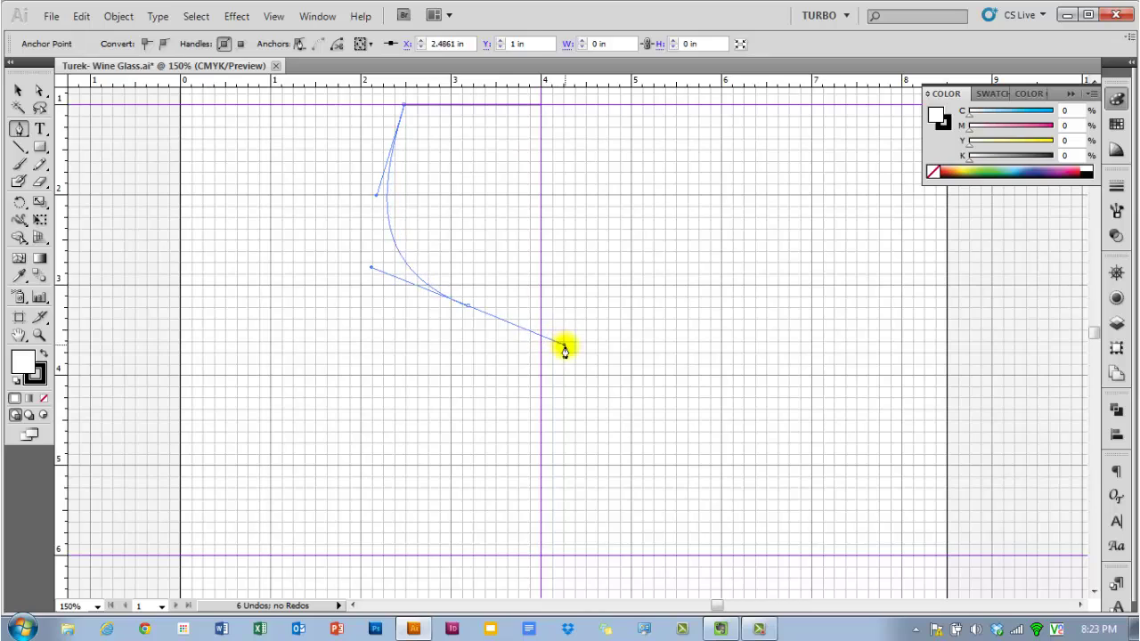
pyautogui.click(469, 308)
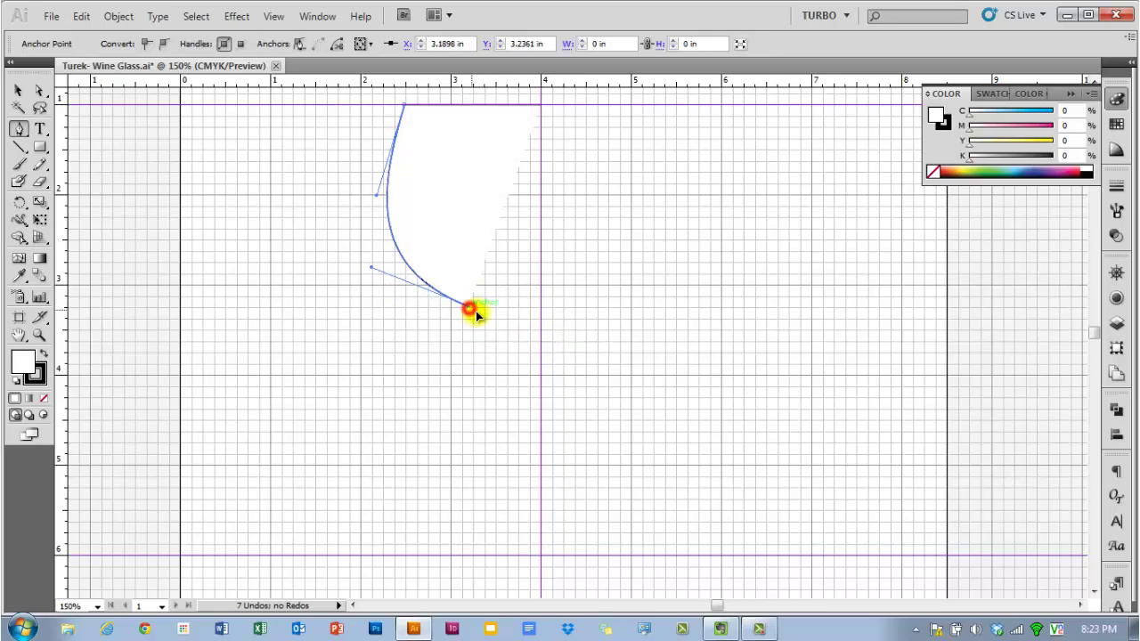
# - Continue the path with a neck curve to about X 3.76 in, Y 3.63 in, and a straight stem down to about 5.4 in
pyautogui.moveTo(476, 315); pyautogui.dragTo(522, 374)
pyautogui.click(518, 502)
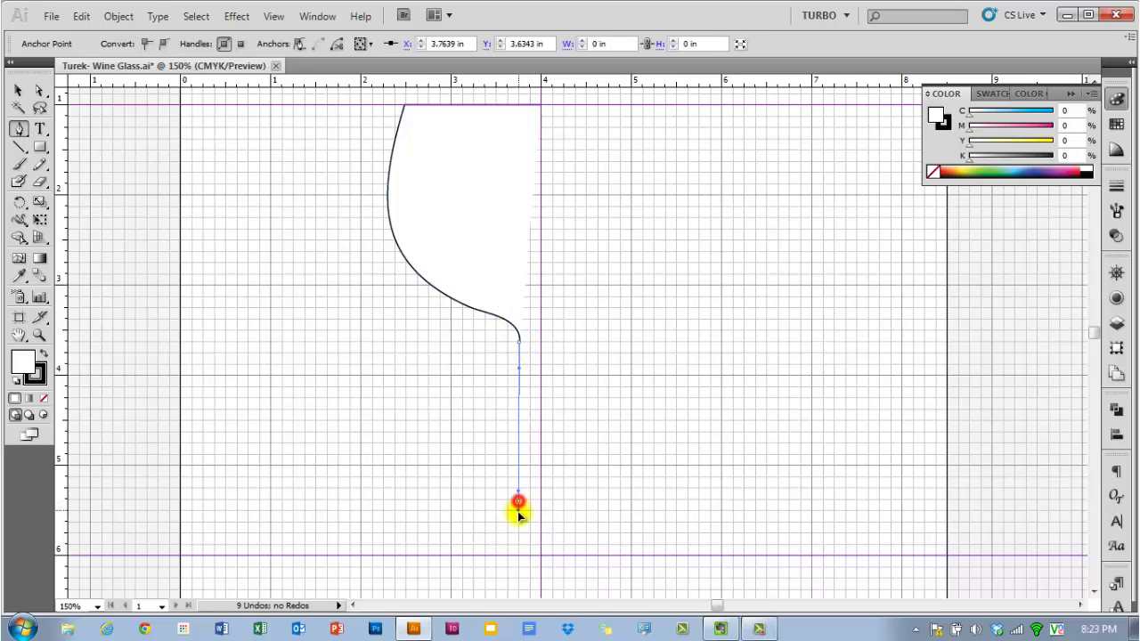
pyautogui.click(518, 525)
# - Curve the foot outward to about X 2.23 in, Y 5.75 in, and drop its edge straight down to the 6 in guide
pyautogui.moveTo(518, 525); pyautogui.dragTo(359, 534)
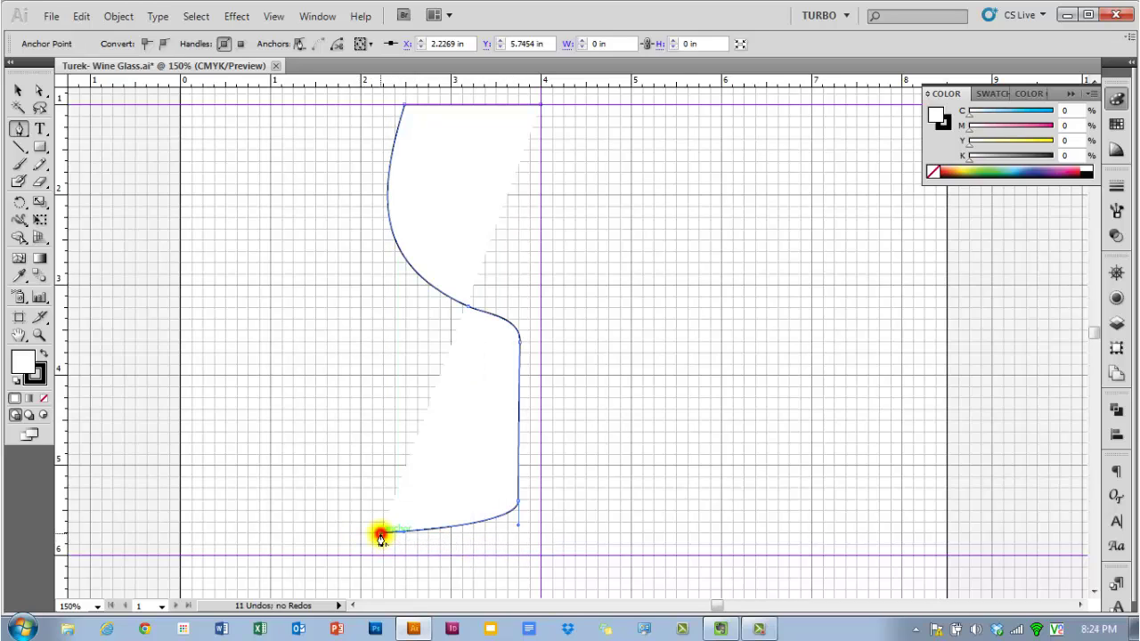
pyautogui.click(380, 535)
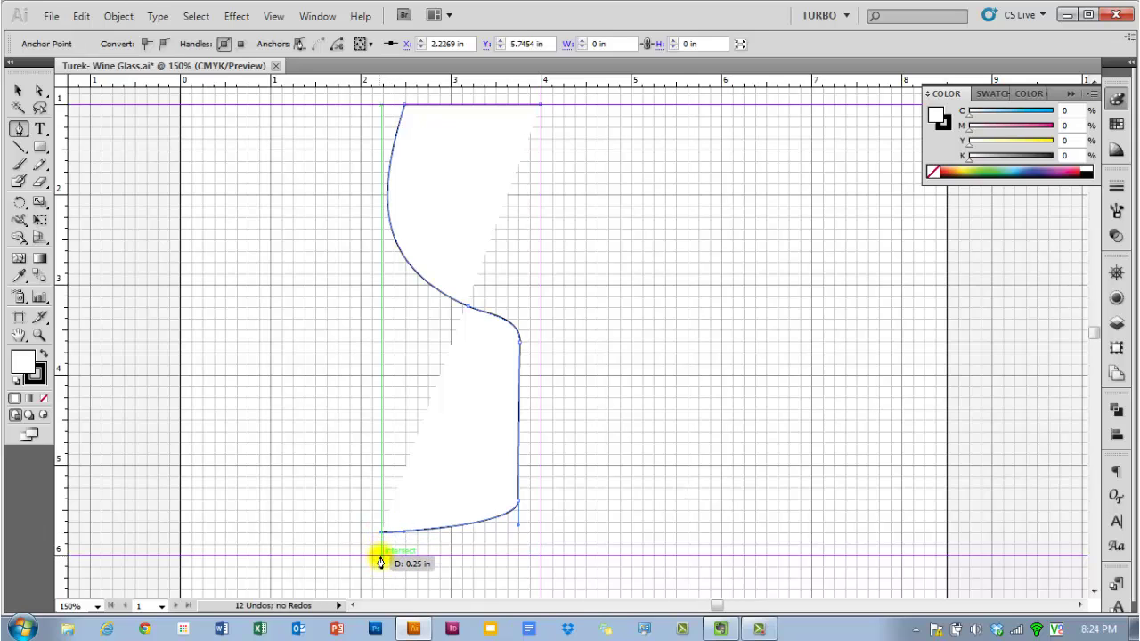
pyautogui.moveTo(381, 534); pyautogui.dragTo(378, 557)
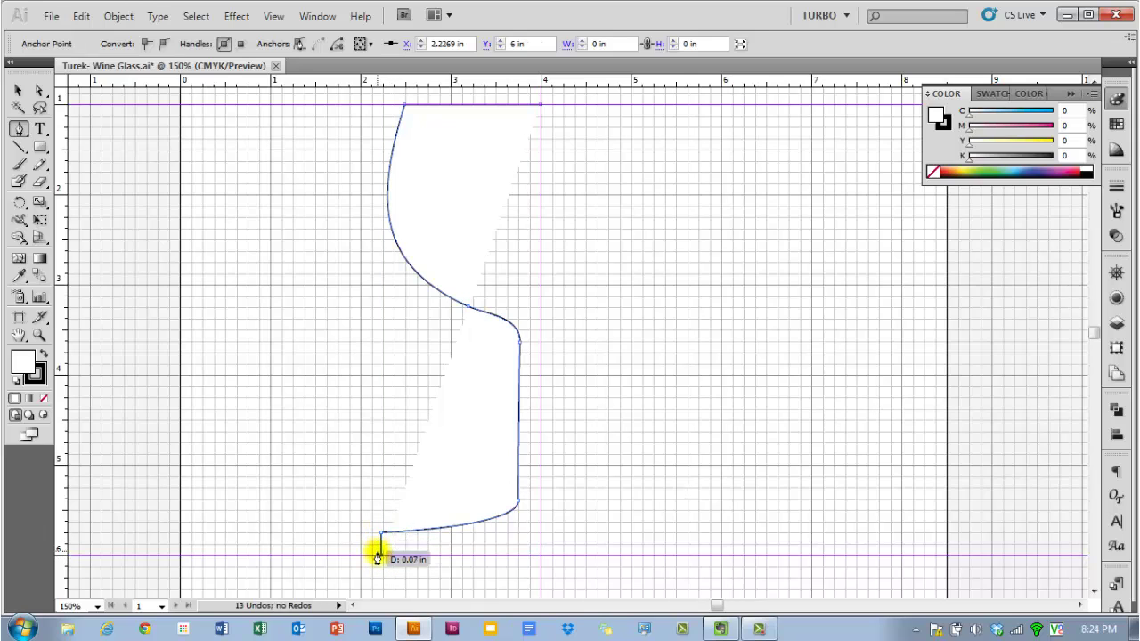
# - Run the base to the vertical guide at about 4 in and reshape the stem and bowl anchors, placing the neck at about X 3.81, Y 3.64 in
pyautogui.click(541, 557)
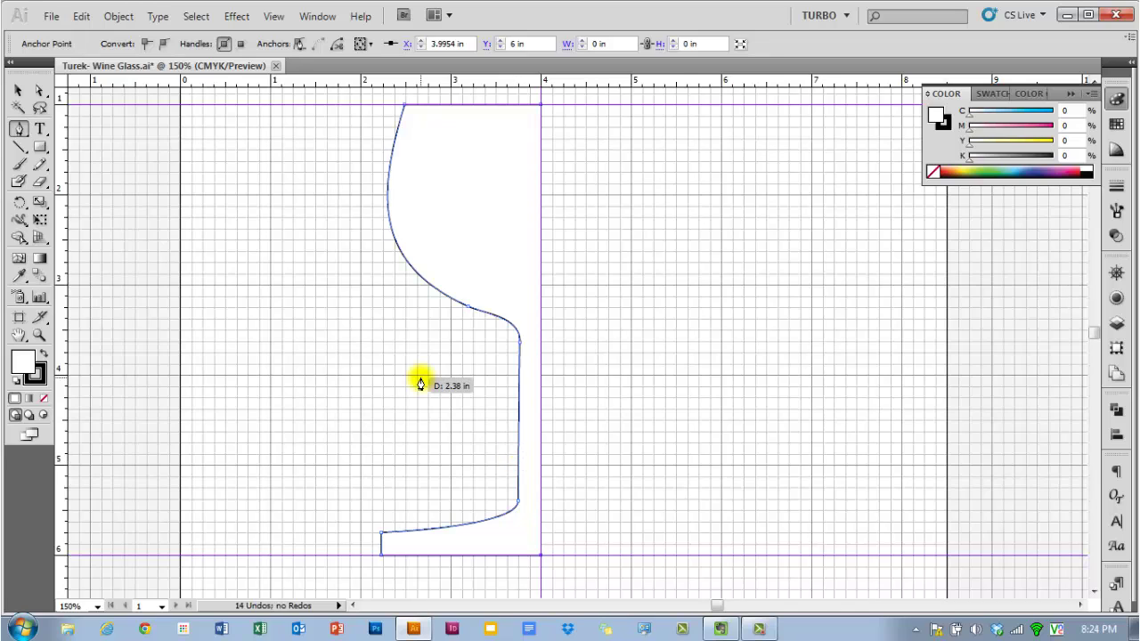
pyautogui.click(39, 89)
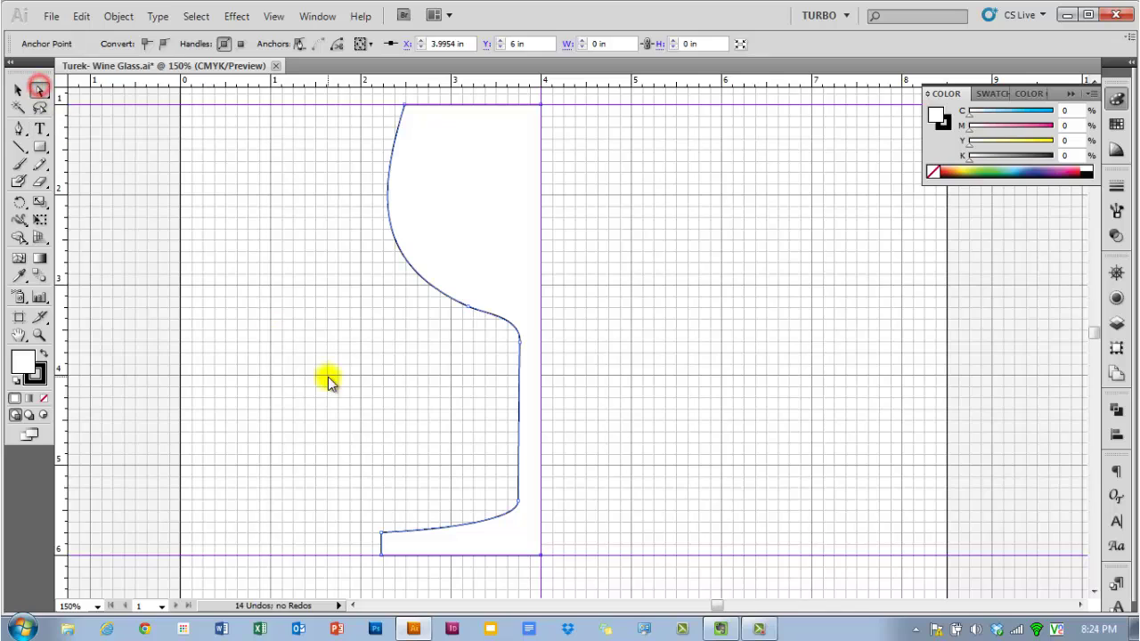
pyautogui.click(479, 449)
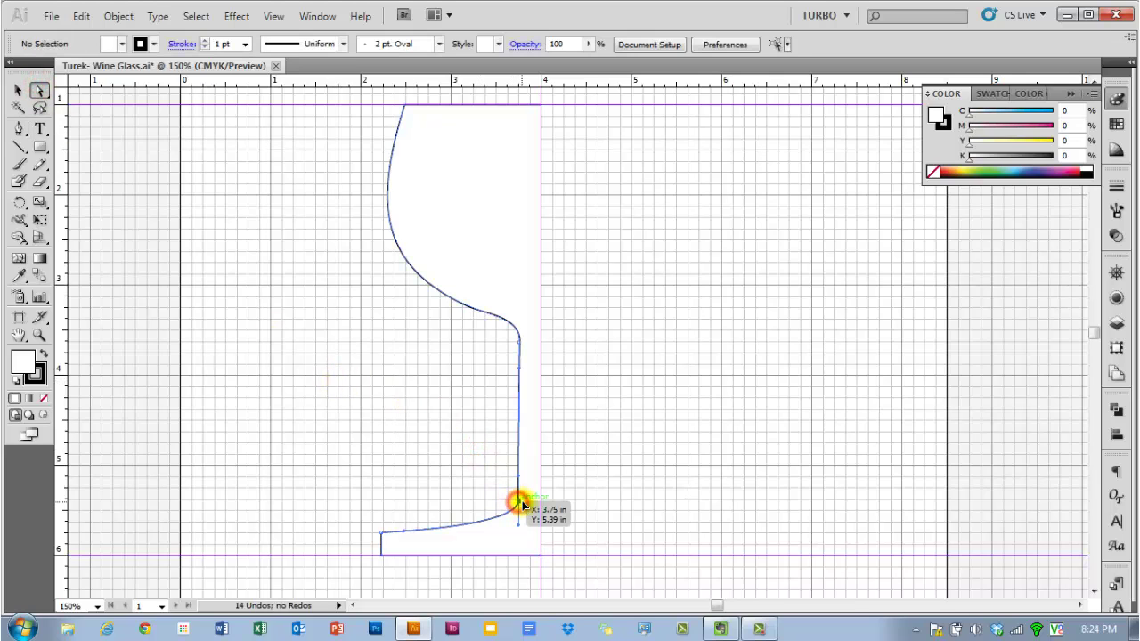
pyautogui.click(520, 503)
pyautogui.moveTo(521, 340); pyautogui.dragTo(438, 311)
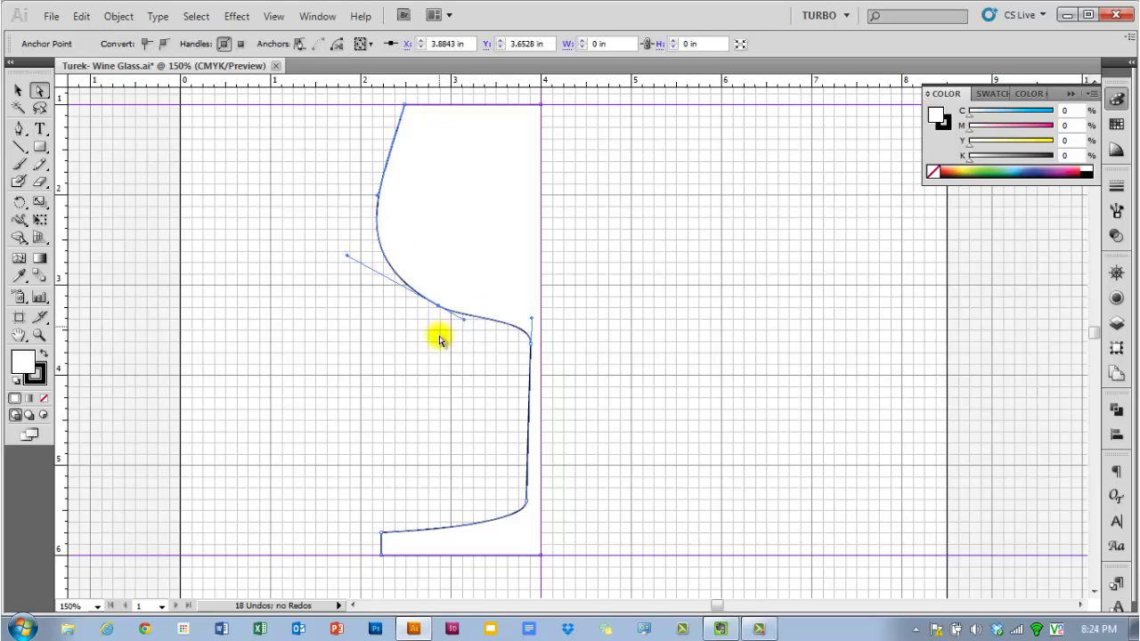
pyautogui.moveTo(530, 346); pyautogui.dragTo(513, 350)
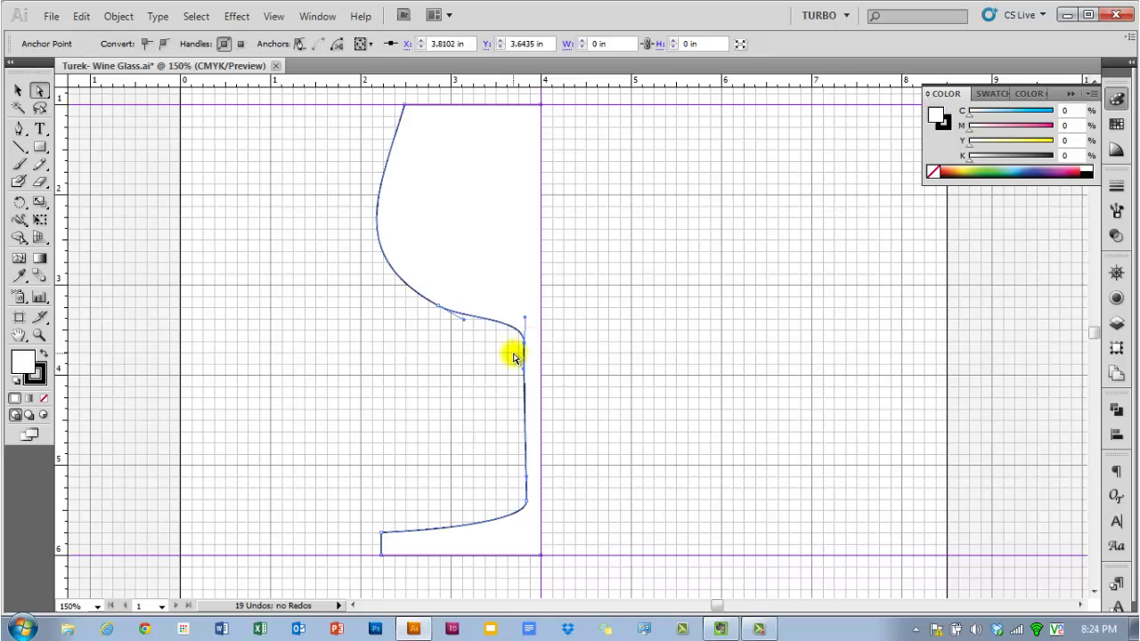
# - Adjust the anchor at the foot's upper outer corner with the Convert Anchor Point tool
pyautogui.click(22, 128)
pyautogui.moveTo(23, 128); pyautogui.dragTo(105, 184)
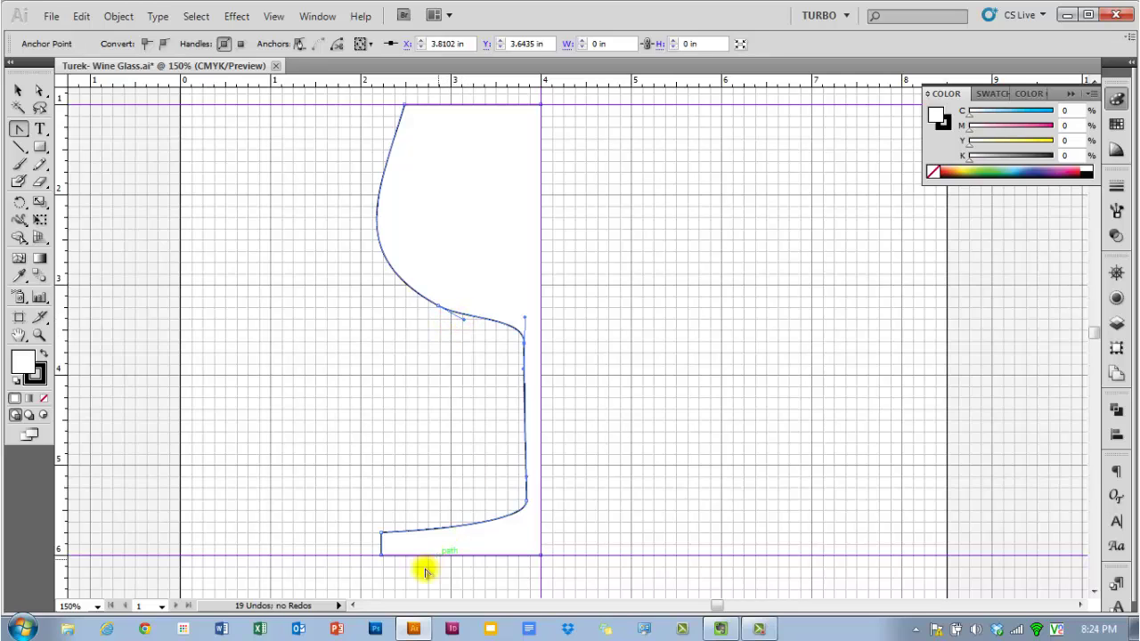
pyautogui.moveTo(382, 531)
pyautogui.mouseDown()
pyautogui.moveTo(390, 519)
pyautogui.moveTo(368, 536)
pyautogui.moveTo(381, 532)
pyautogui.mouseUp()
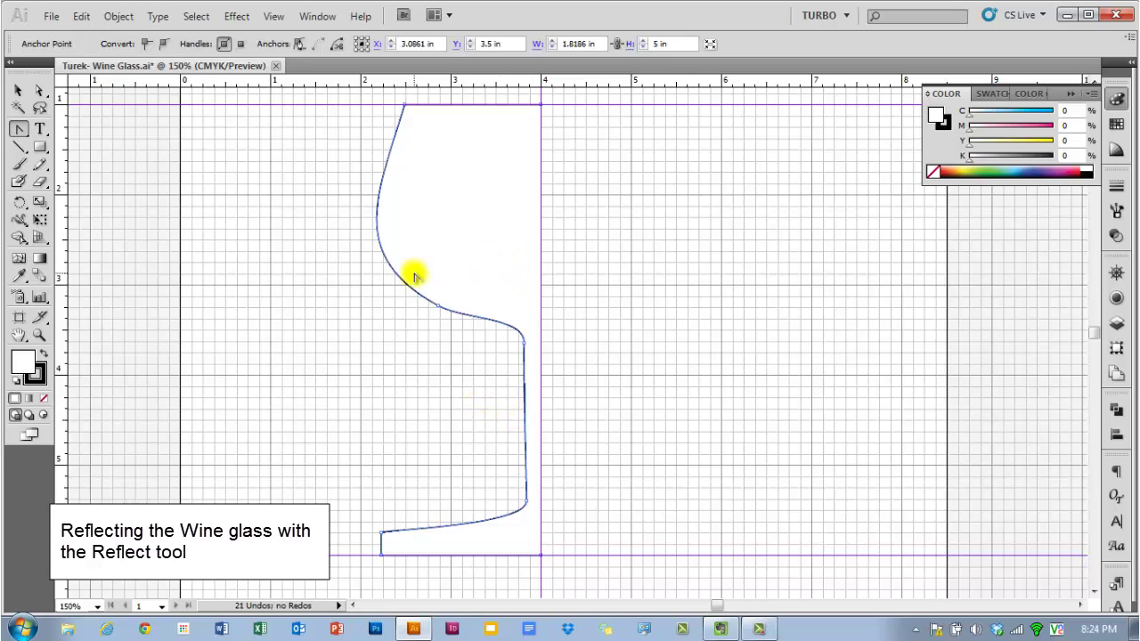
# - Try mirroring a copy of the half glass freehand across the vertical guide at -90° with the Reflect tool, and undo it
pyautogui.click(18, 90)
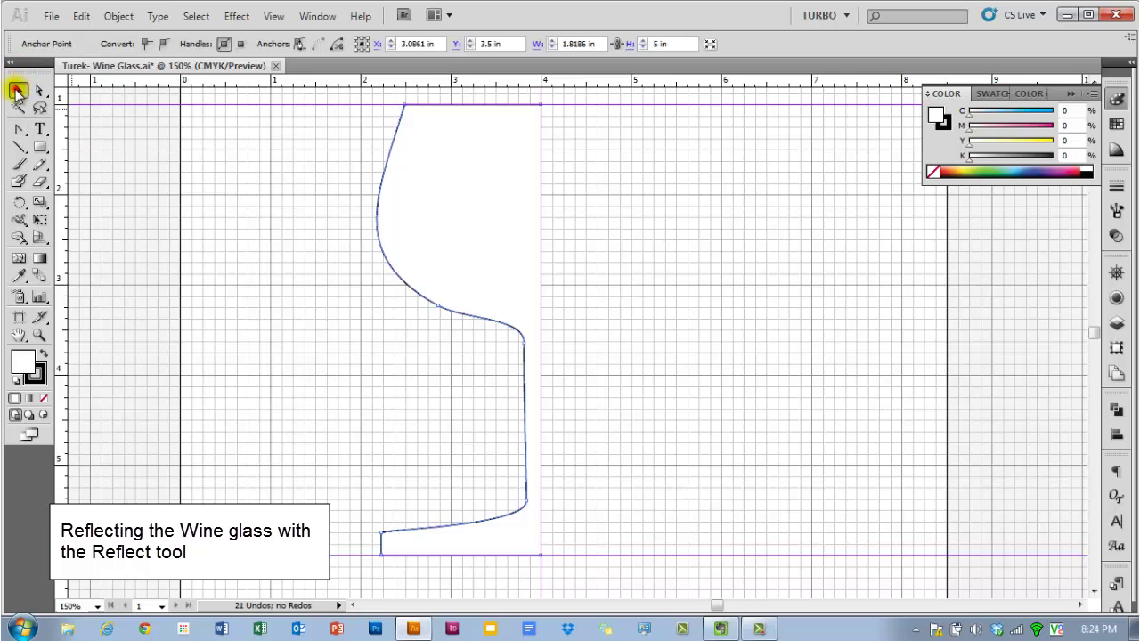
pyautogui.click(306, 201)
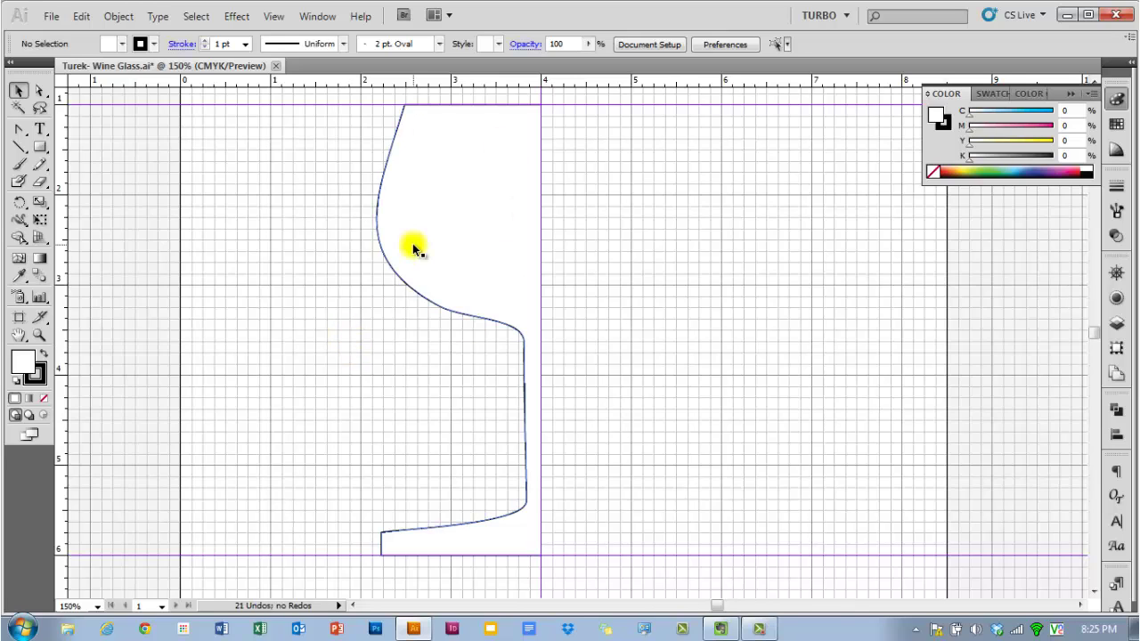
pyautogui.click(276, 301)
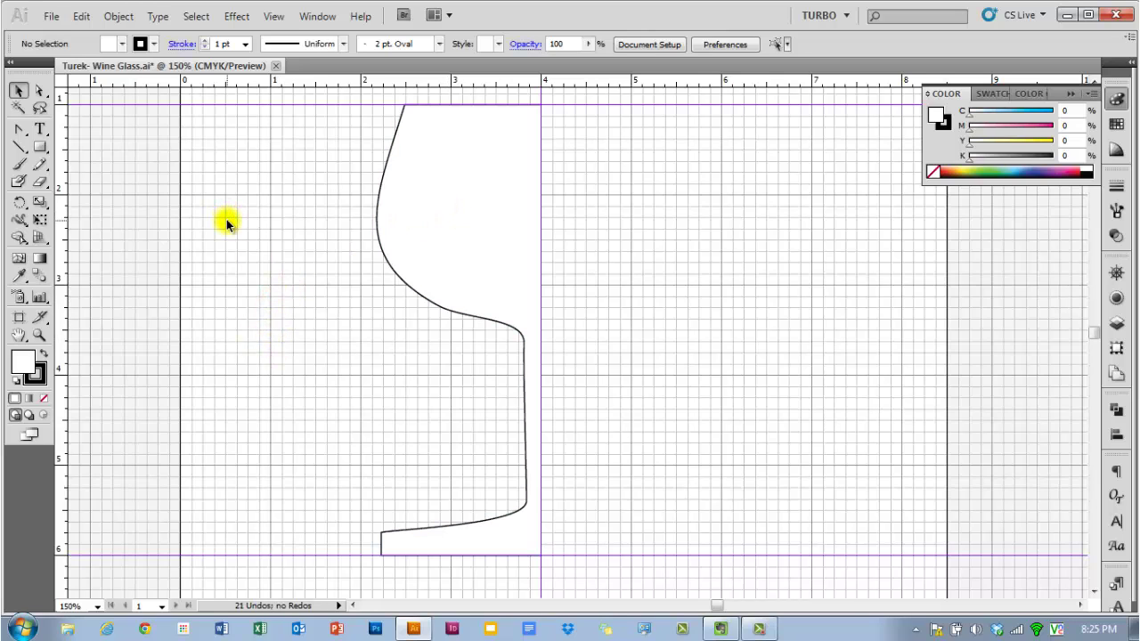
pyautogui.click(431, 259)
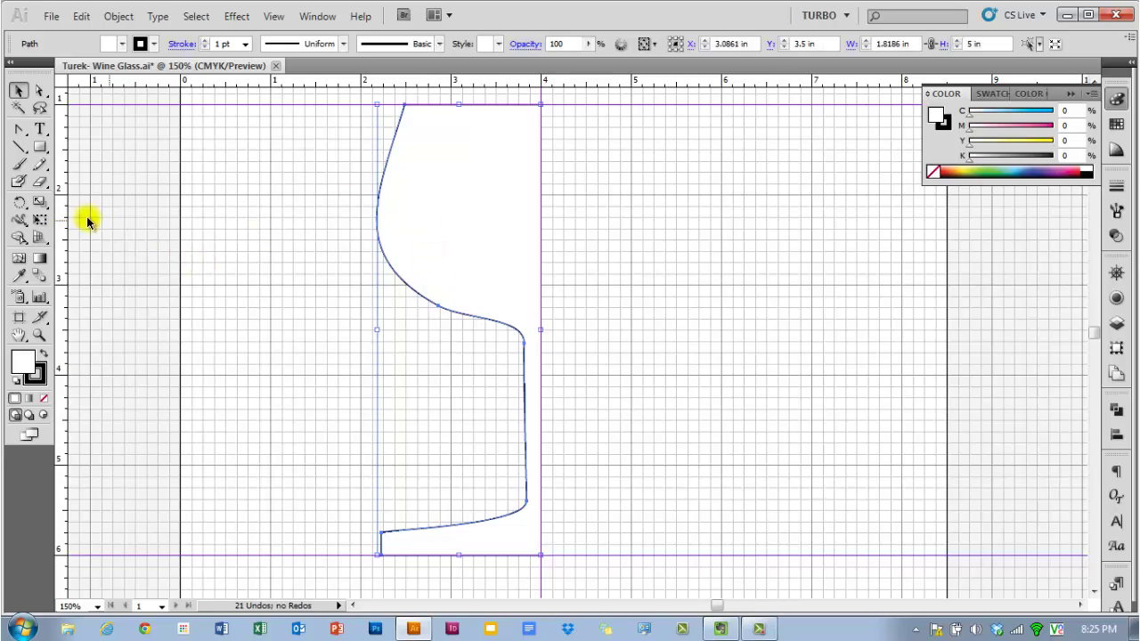
pyautogui.click(21, 207)
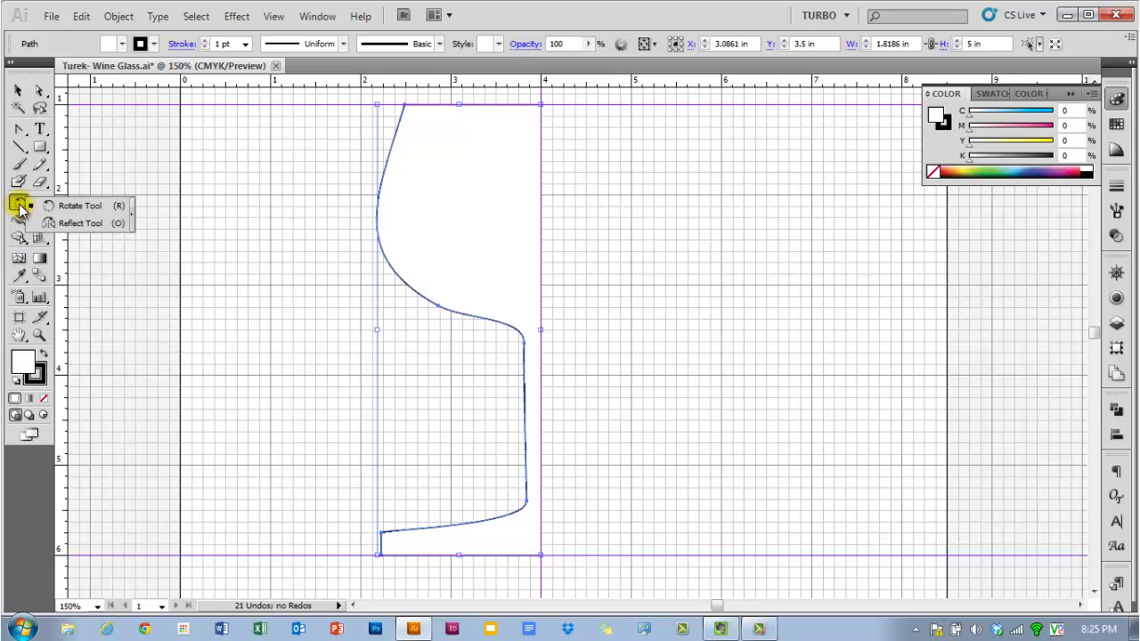
pyautogui.moveTo(20, 208); pyautogui.dragTo(72, 223)
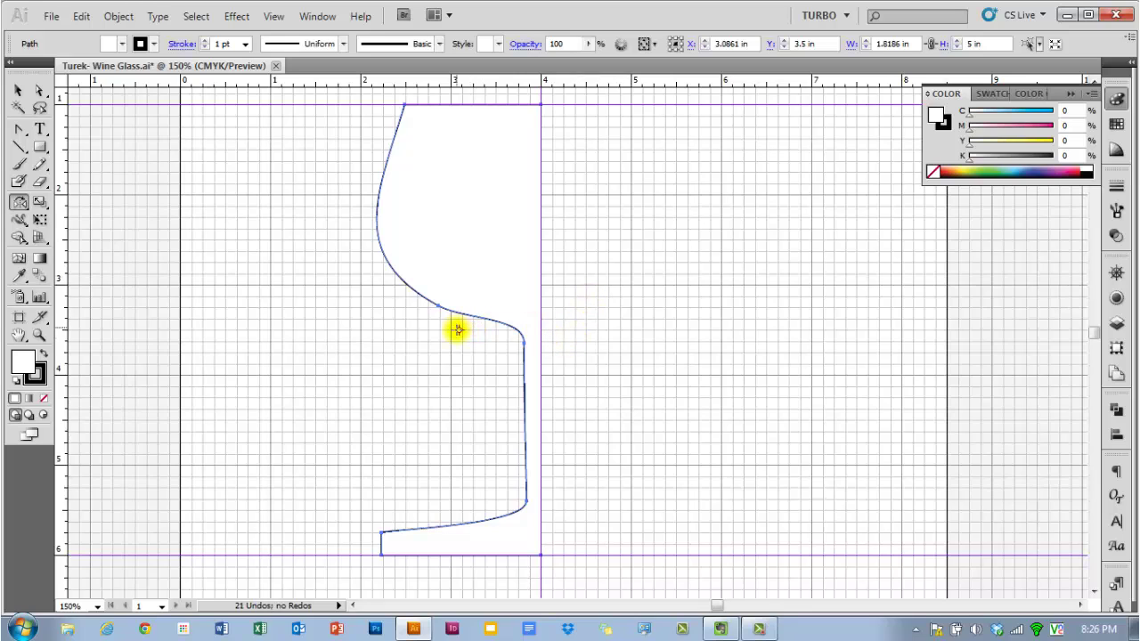
pyautogui.click(541, 329)
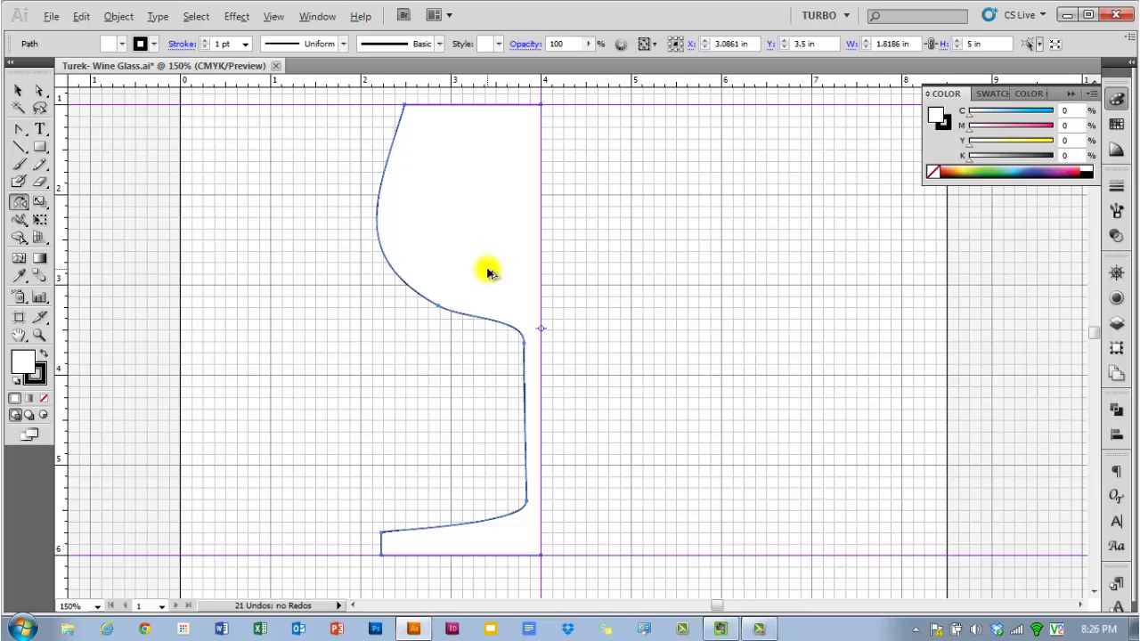
pyautogui.moveTo(470, 280); pyautogui.dragTo(648, 263)
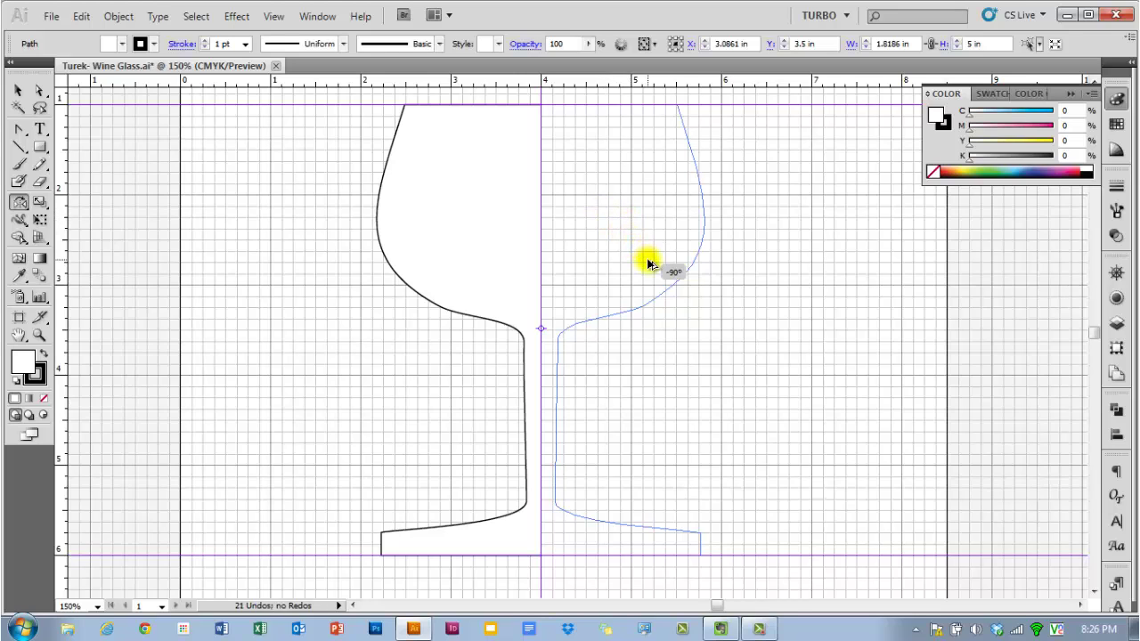
pyautogui.moveTo(649, 263); pyautogui.dragTo(648, 260)
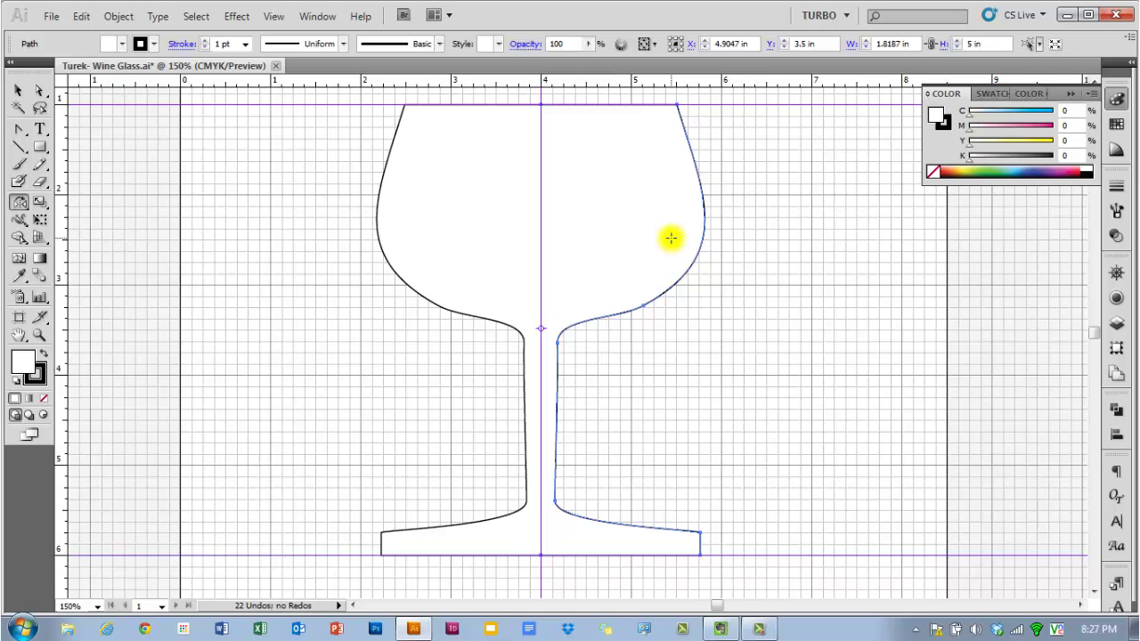
pyautogui.hotkey('ctrl', 'z')
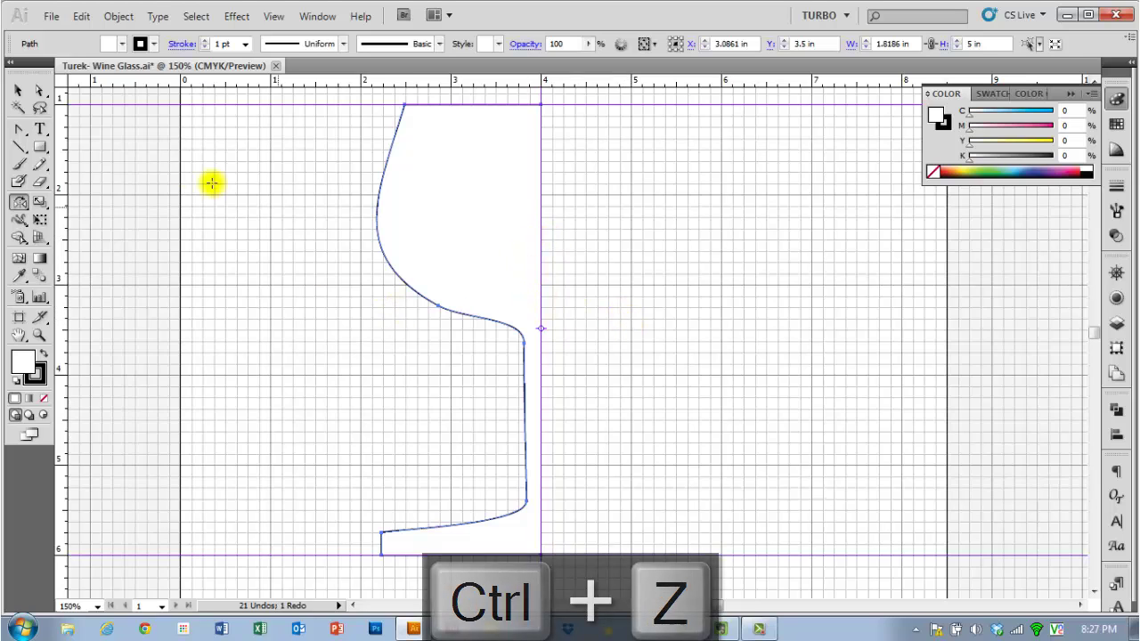
# - Reselect the half glass and create a reflected copy about the Vertical axis through the Reflect options, with Preview on
pyautogui.click(19, 90)
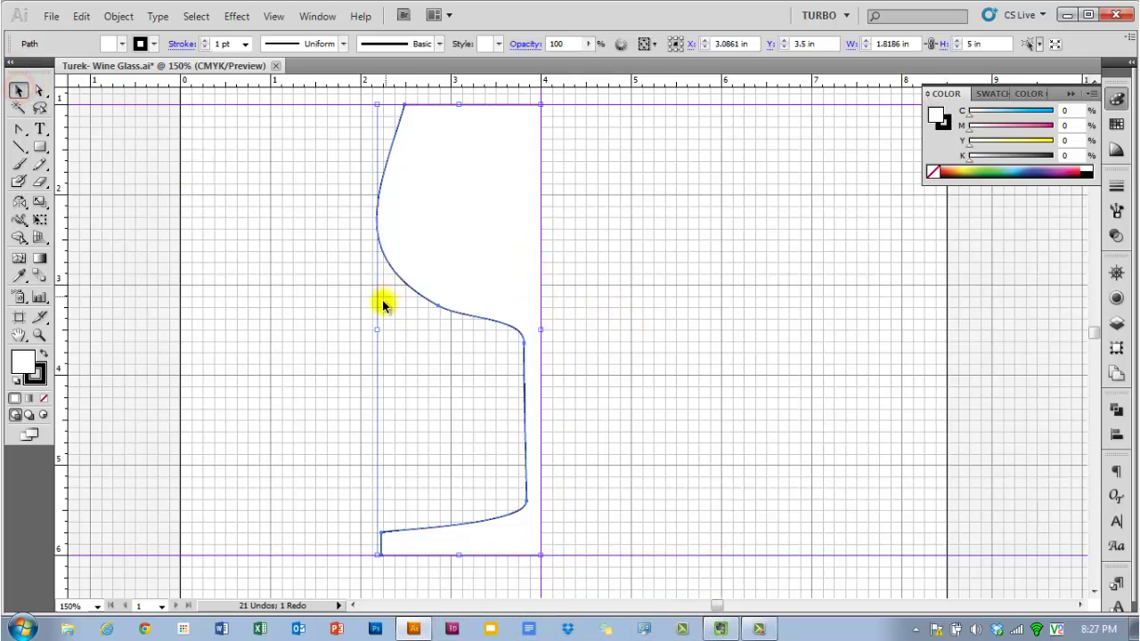
pyautogui.click(314, 318)
pyautogui.click(471, 230)
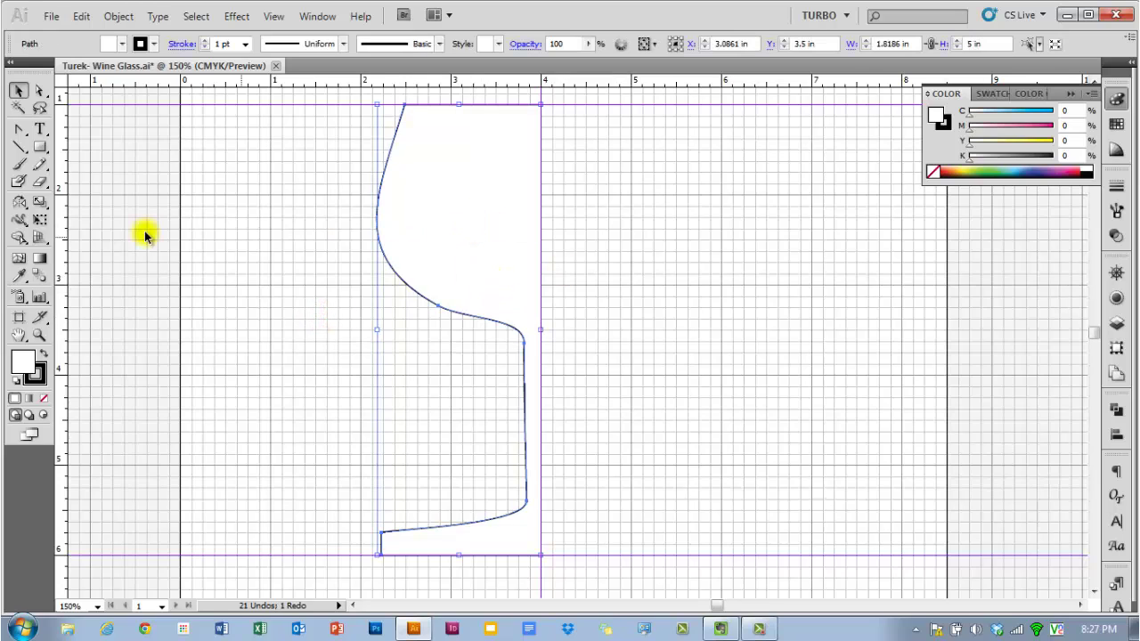
pyautogui.doubleClick(20, 204)
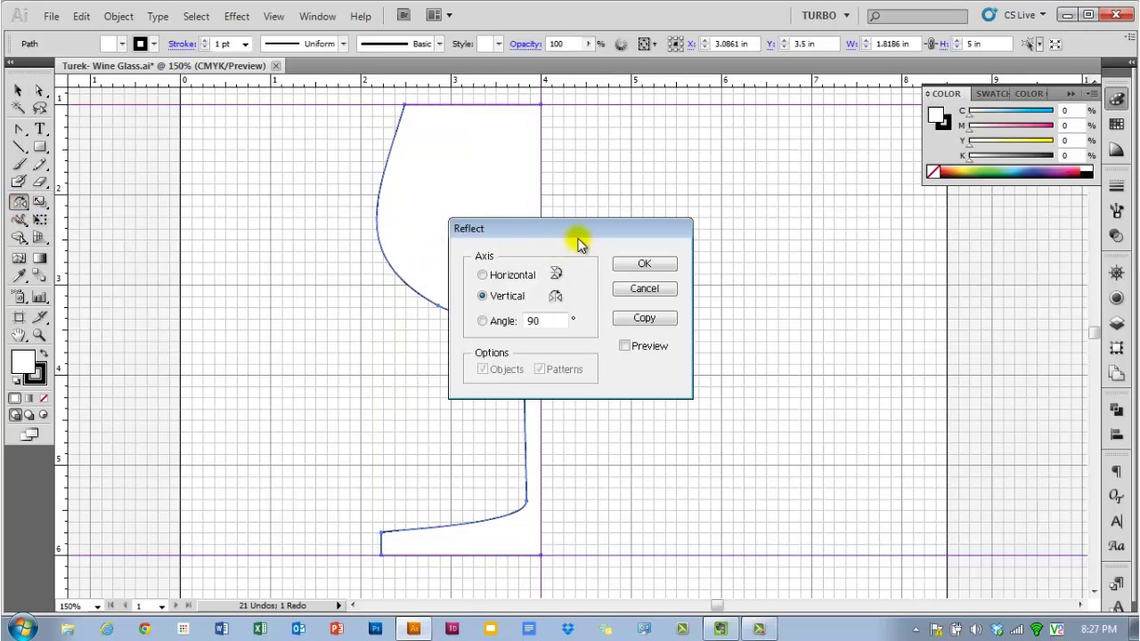
pyautogui.moveTo(583, 232); pyautogui.dragTo(706, 233)
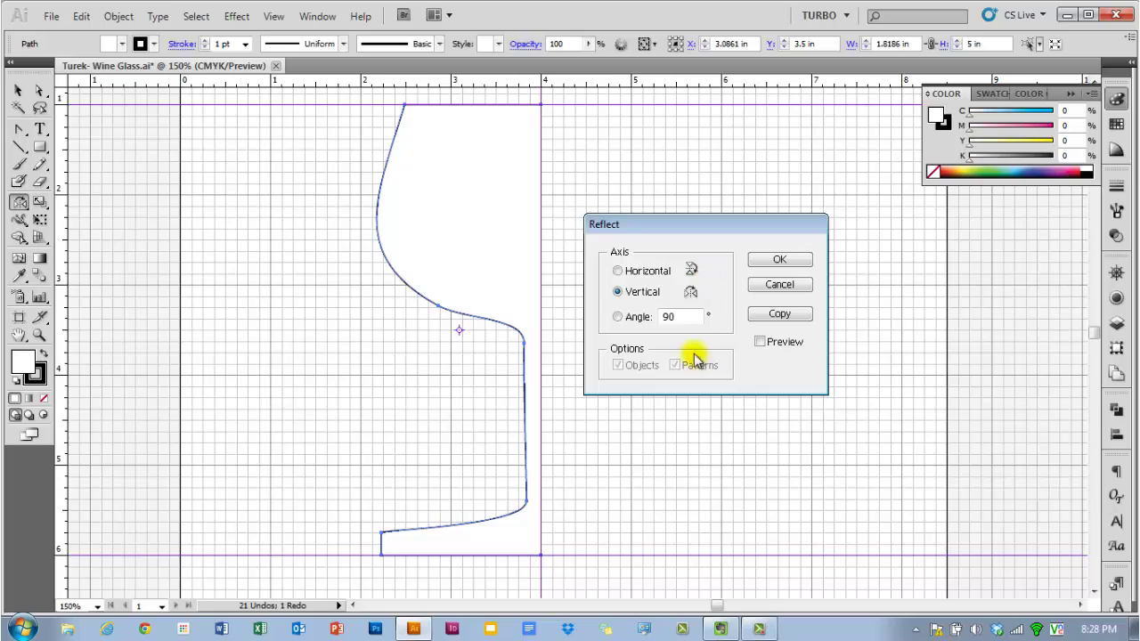
pyautogui.click(760, 343)
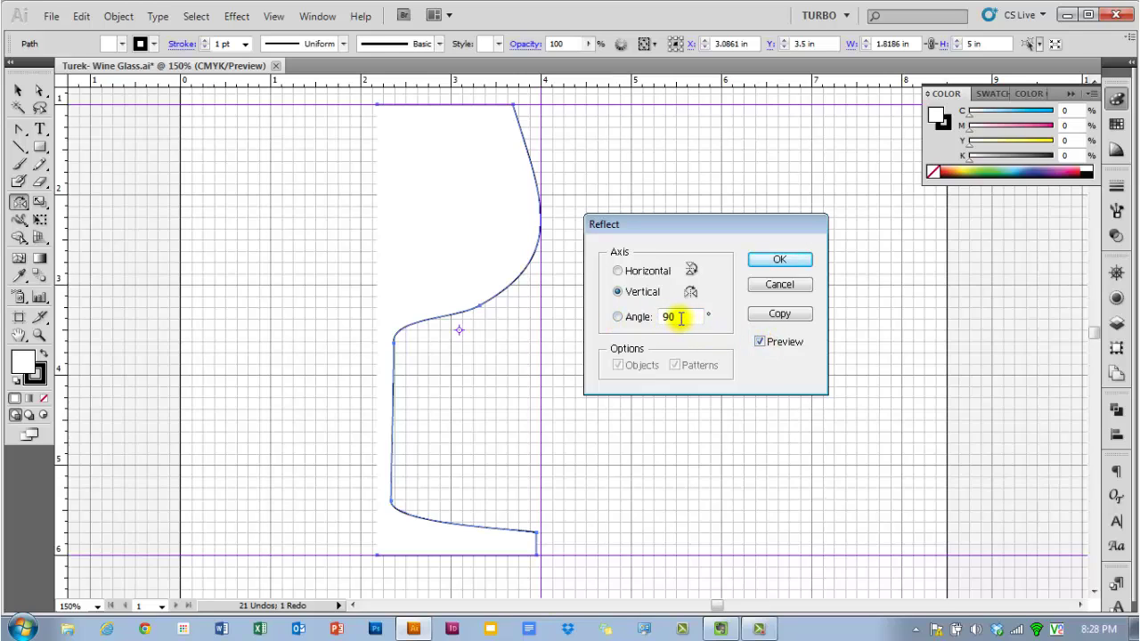
pyautogui.click(639, 275)
pyautogui.click(638, 297)
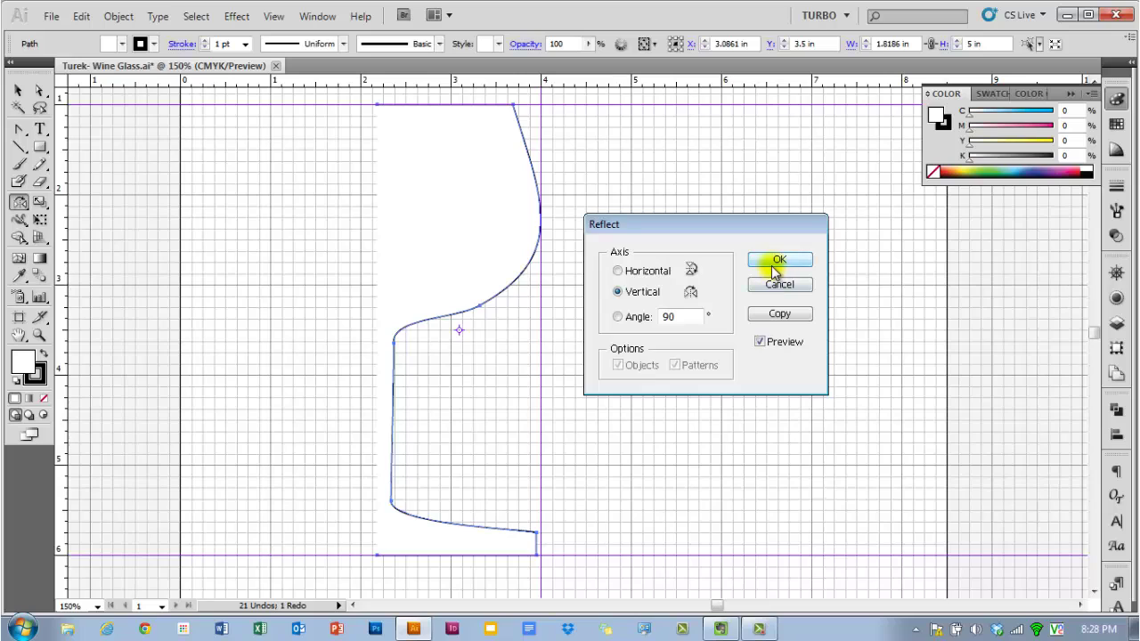
pyautogui.click(780, 319)
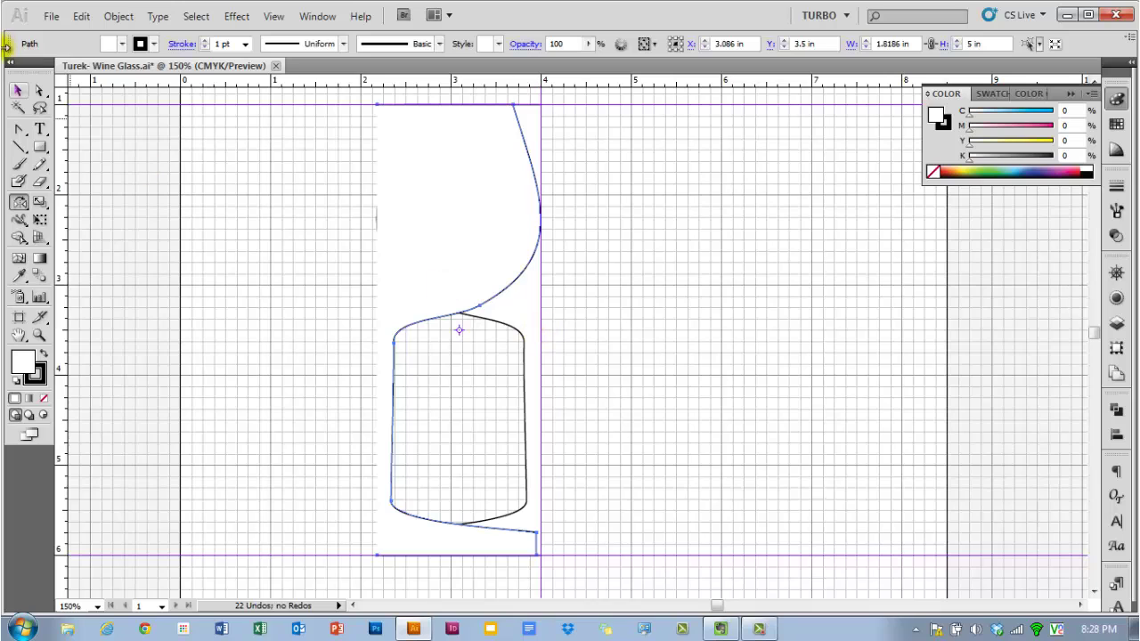
# - Move the reflected copy horizontally to about X 4.90 in so its straight side meets the original half at the vertical guide
pyautogui.click(19, 91)
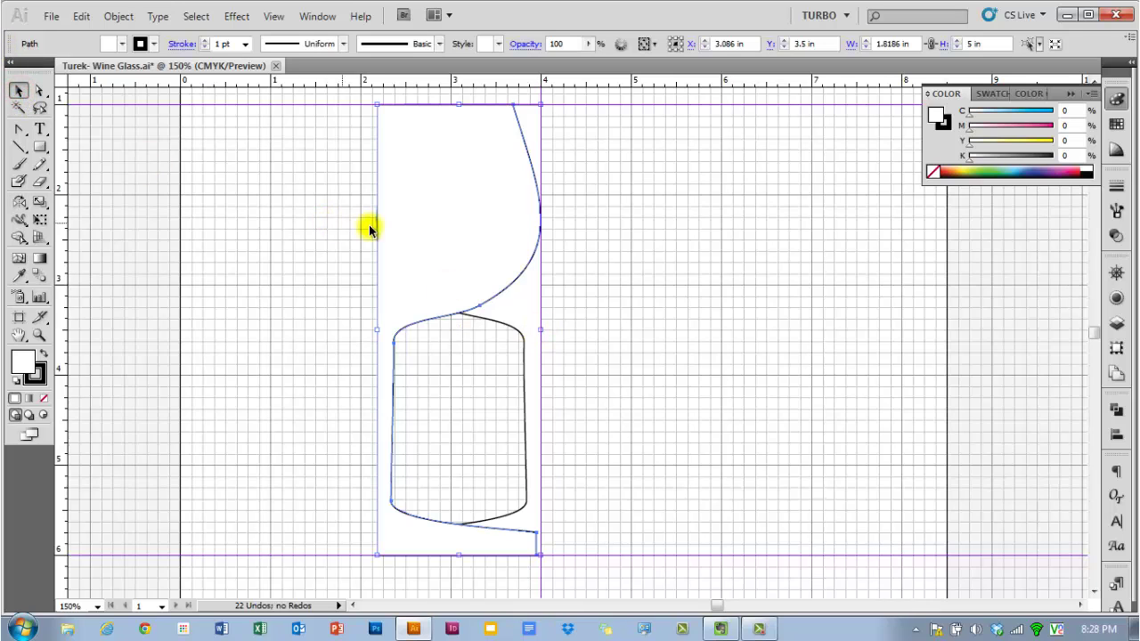
pyautogui.moveTo(427, 230); pyautogui.dragTo(628, 230)
pyautogui.moveTo(605, 107); pyautogui.dragTo(568, 111)
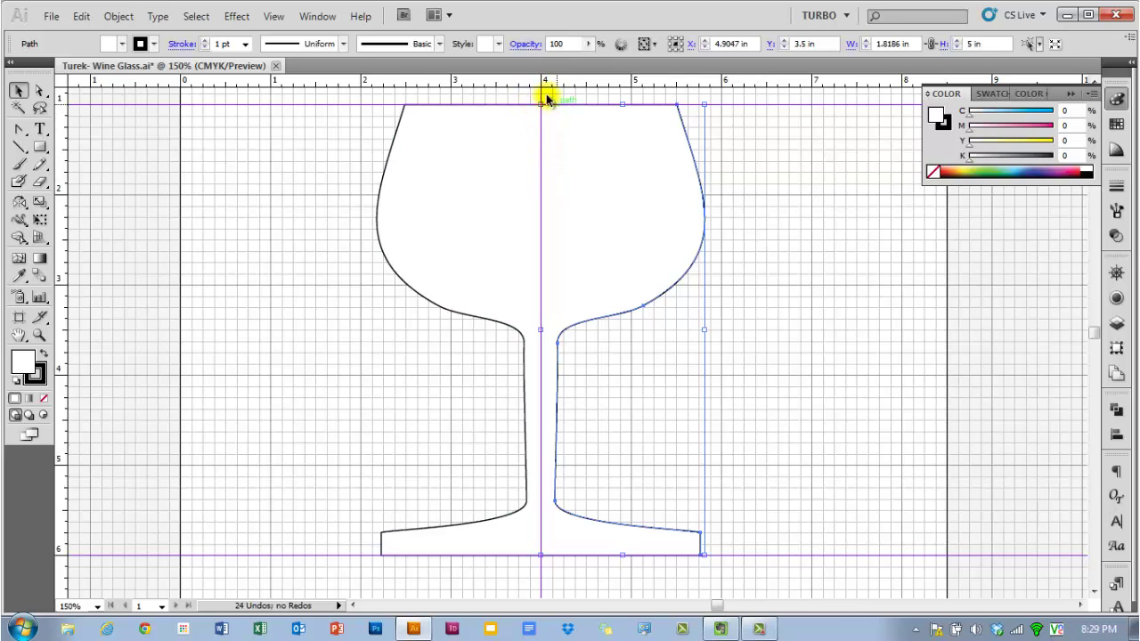
# - Select the two overlapping rim endpoints at the vertical guide with Direct Selection and join the paths there
pyautogui.scroll(4, 545, 98)
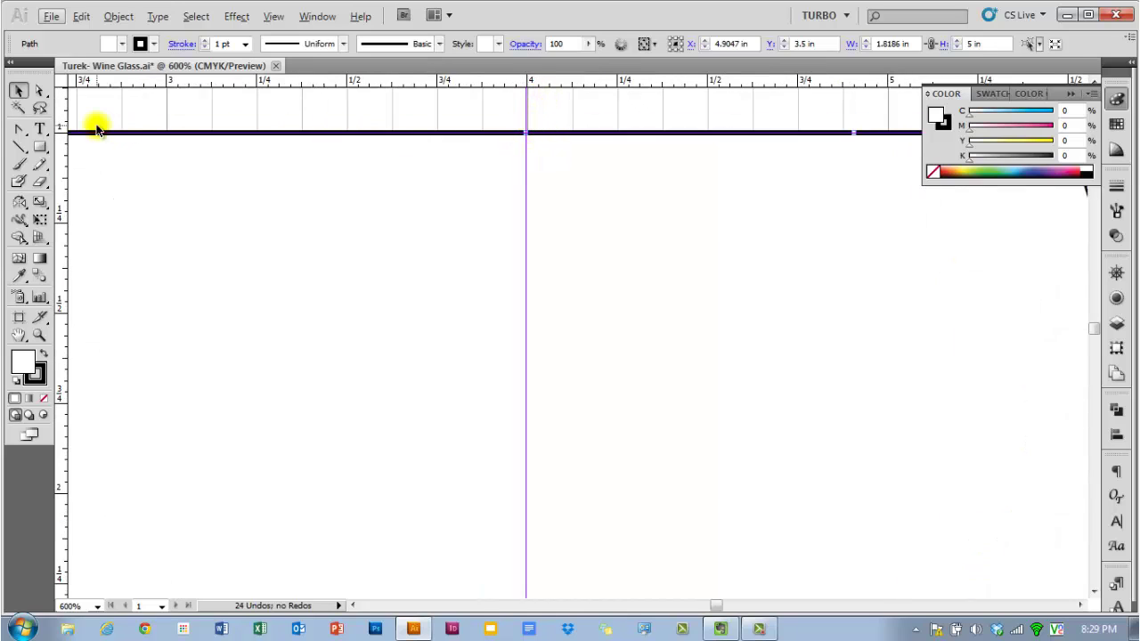
pyautogui.click(40, 90)
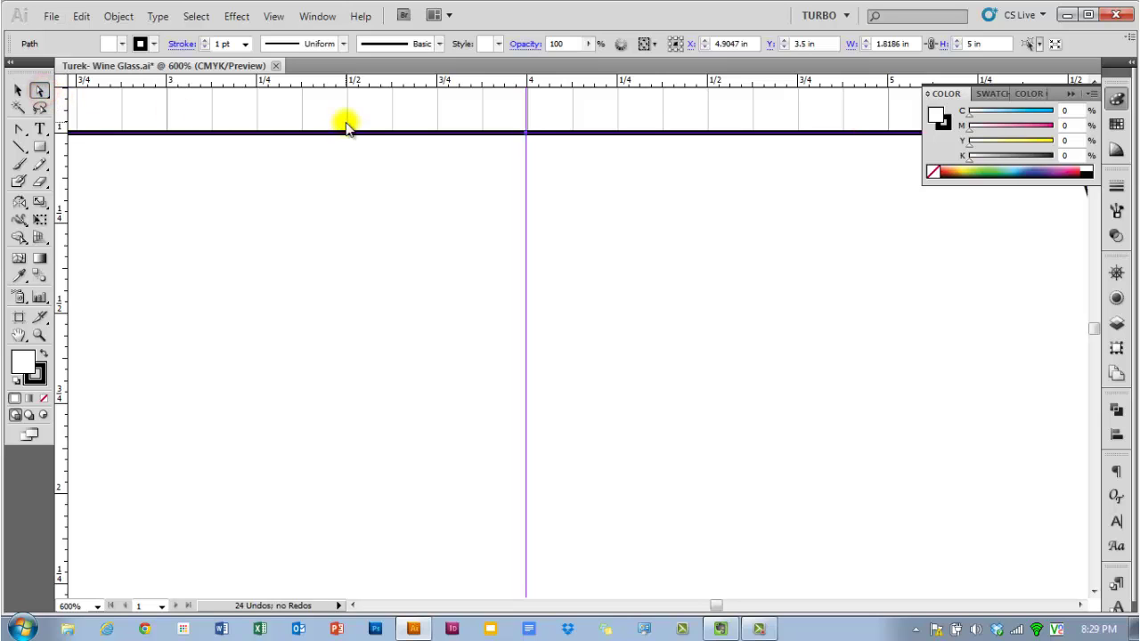
pyautogui.moveTo(493, 112); pyautogui.dragTo(541, 145)
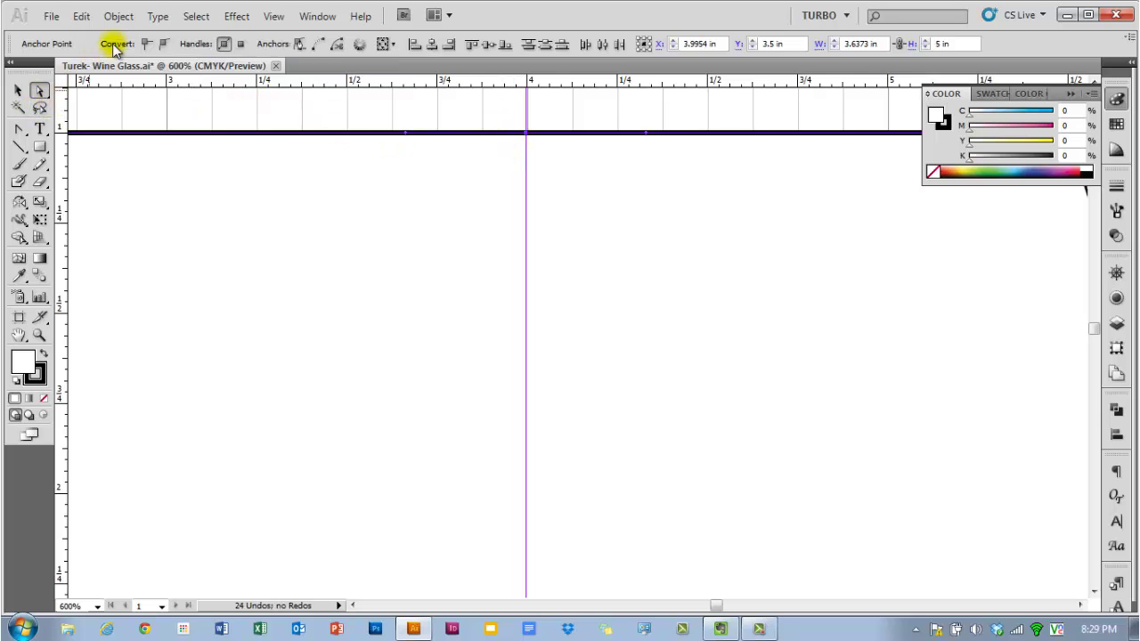
pyautogui.click(126, 19)
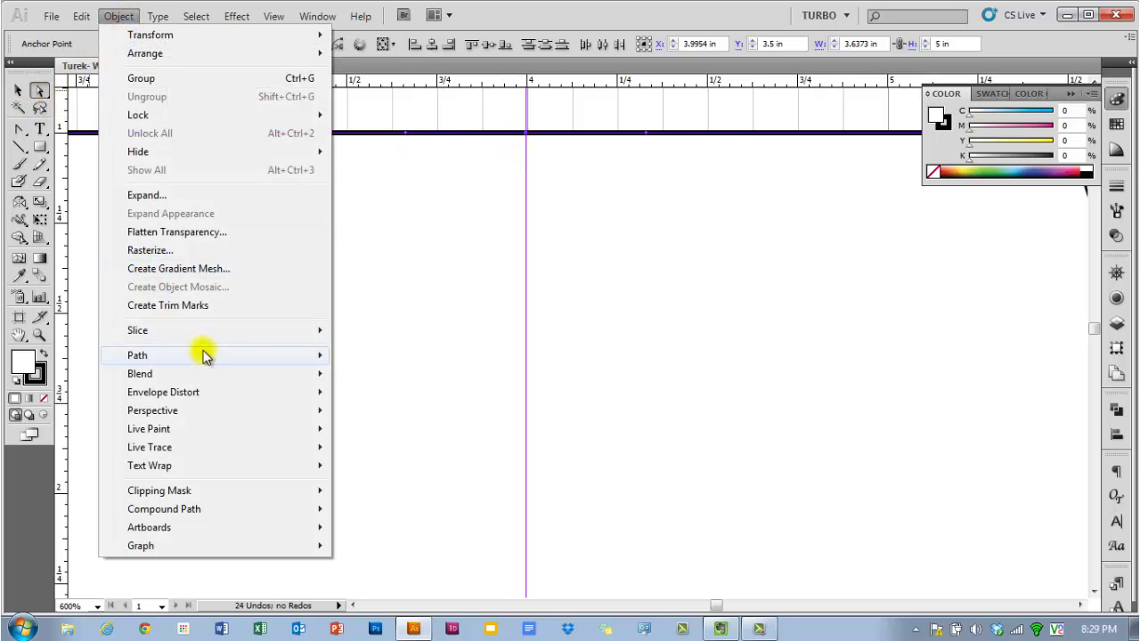
pyautogui.moveTo(216, 353)
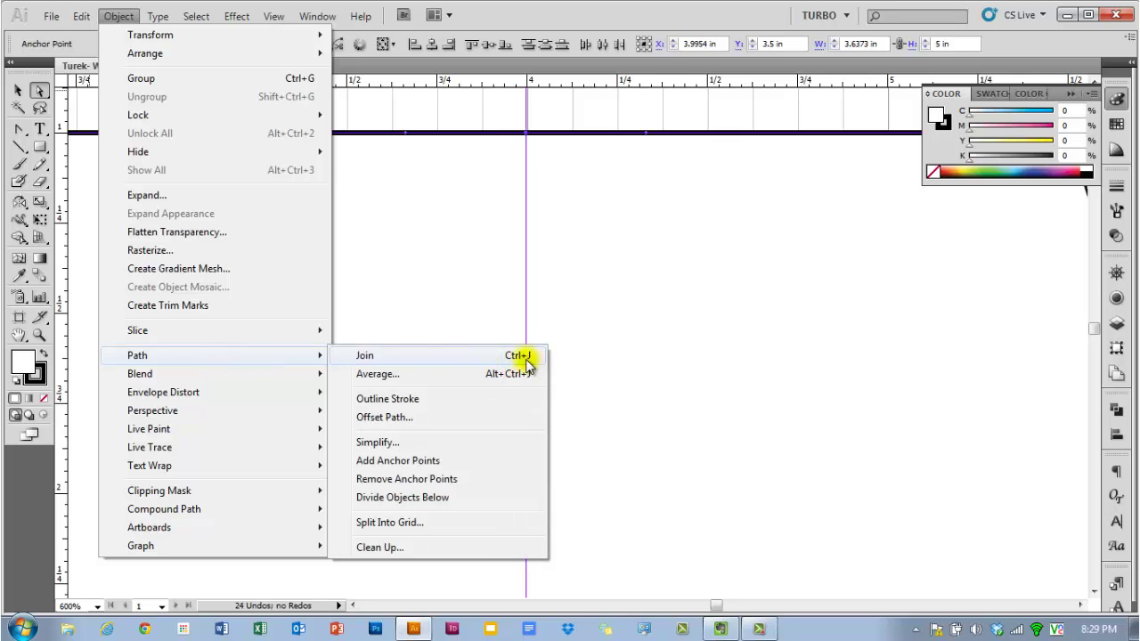
pyautogui.click(443, 360)
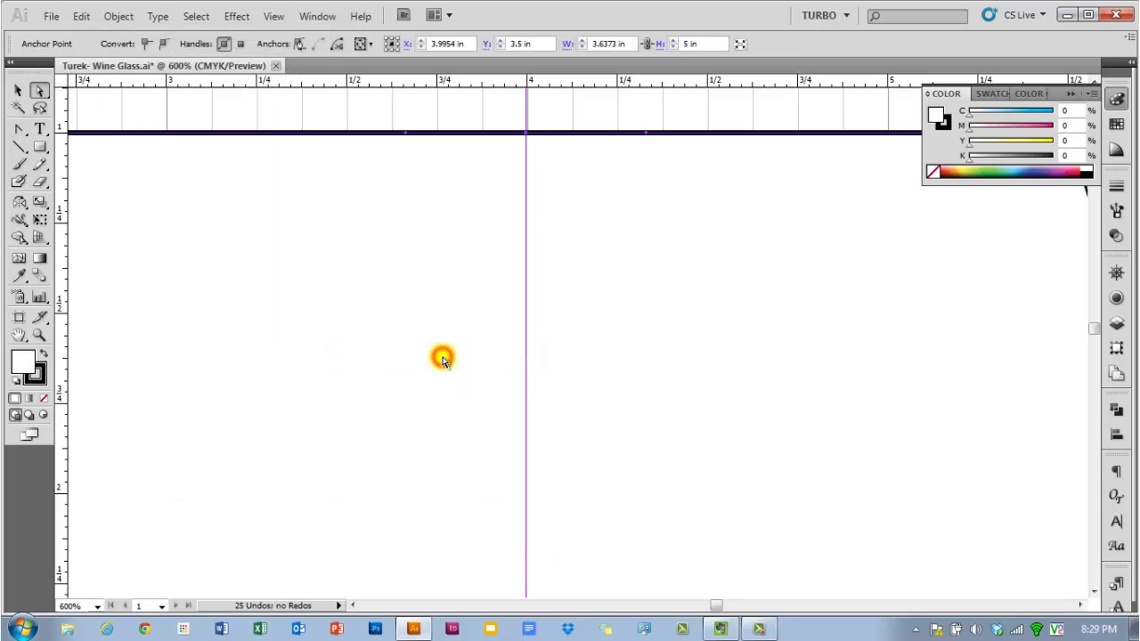
# - Deselect the outline and move the joined rim anchor to about X 4.00, Y 1.00 in to test the join
pyautogui.click(567, 174)
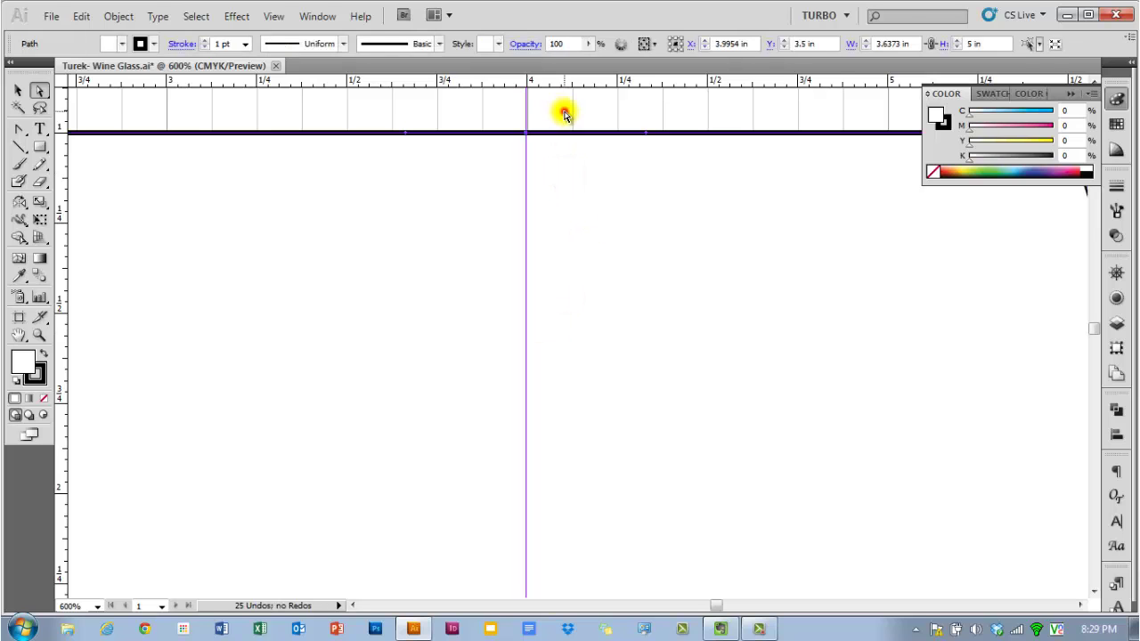
pyautogui.click(561, 111)
pyautogui.scroll(3, 547, 148)
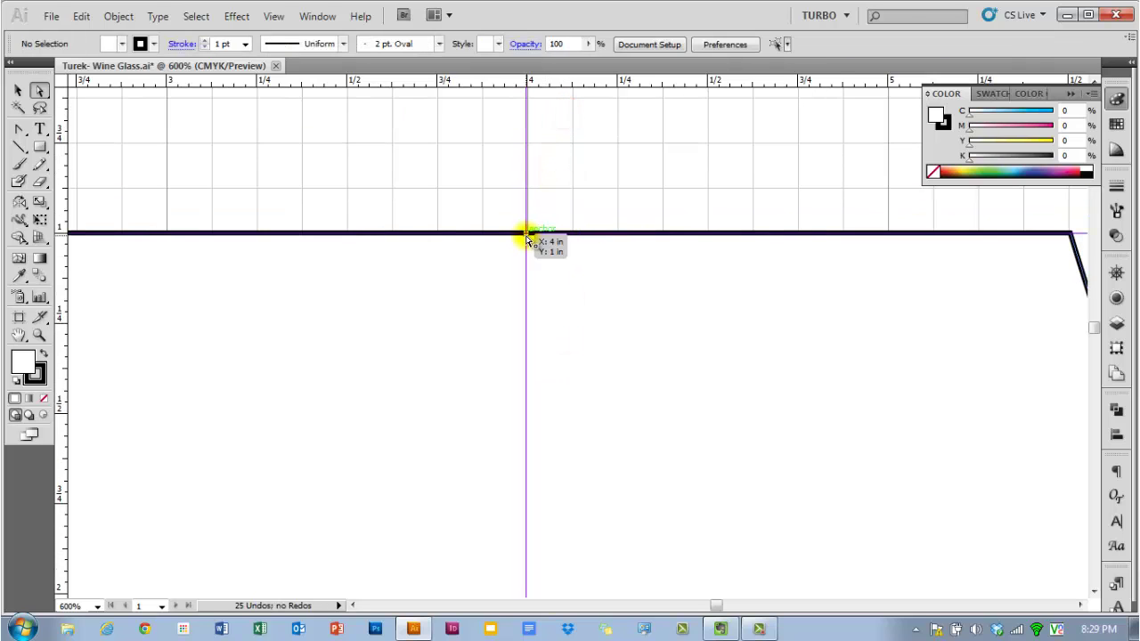
pyautogui.moveTo(527, 233)
pyautogui.mouseDown()
pyautogui.moveTo(603, 221)
pyautogui.moveTo(605, 206)
pyautogui.moveTo(526, 235)
pyautogui.mouseUp()
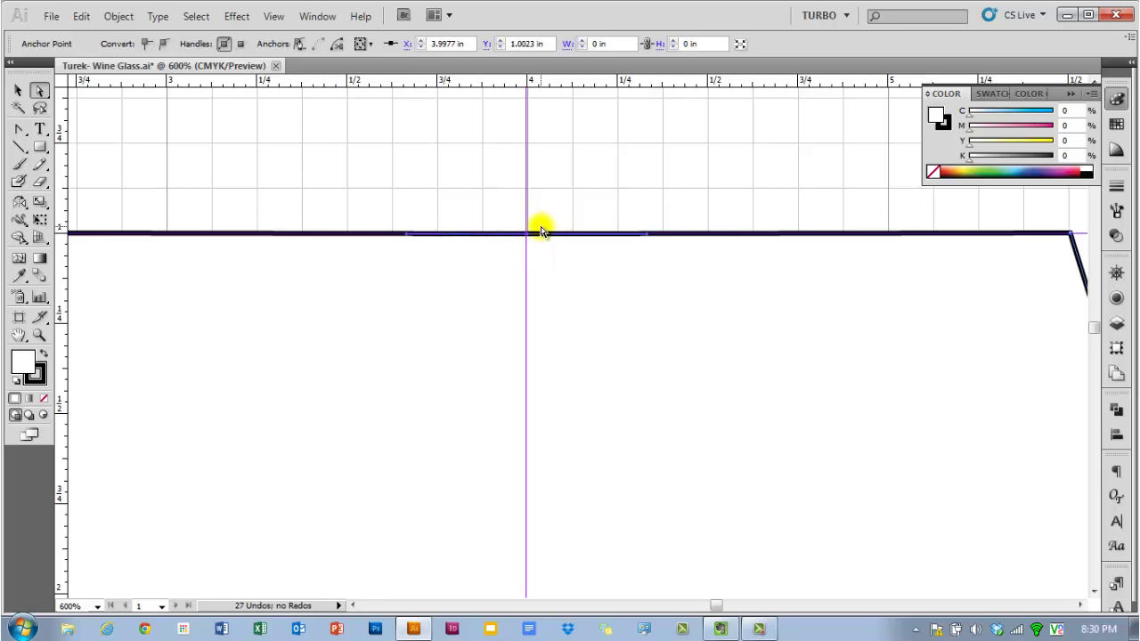
# - Remove the redundant rim anchor at the vertical guide with the Pen tool, leaving one straight segment between the rim corners
pyautogui.scroll(-2, 541, 230)
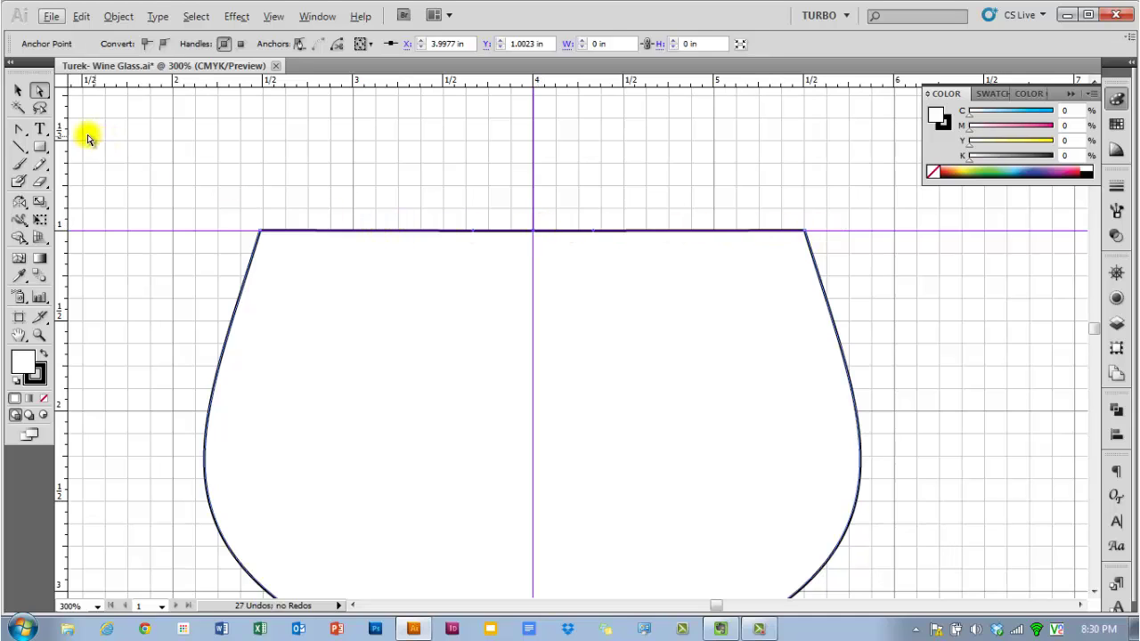
pyautogui.moveTo(18, 130); pyautogui.dragTo(77, 141)
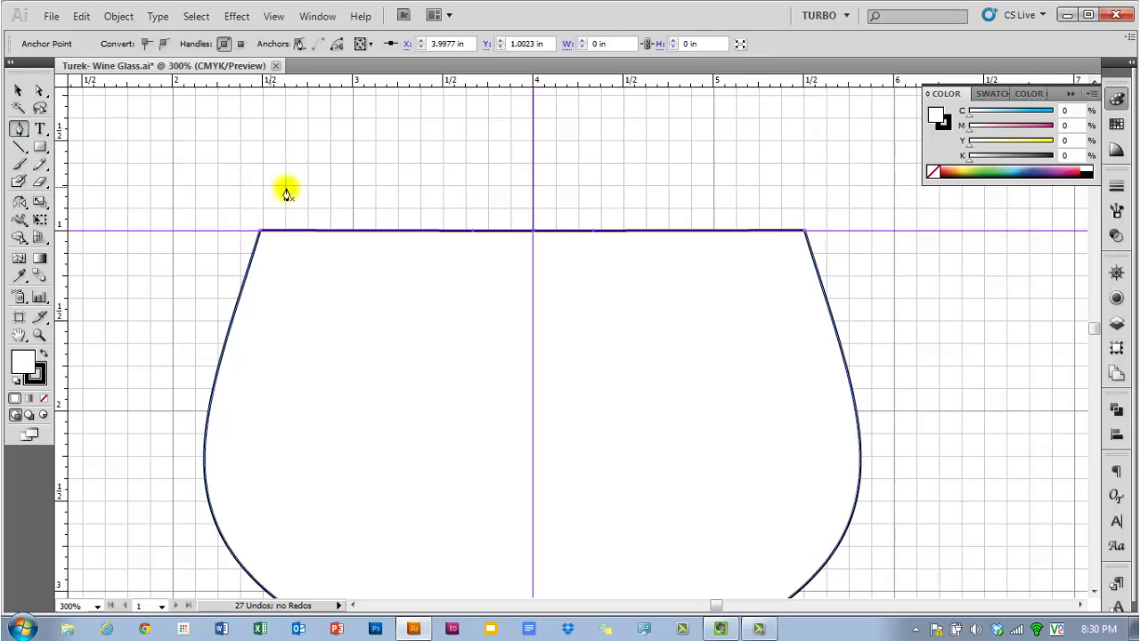
pyautogui.click(532, 231)
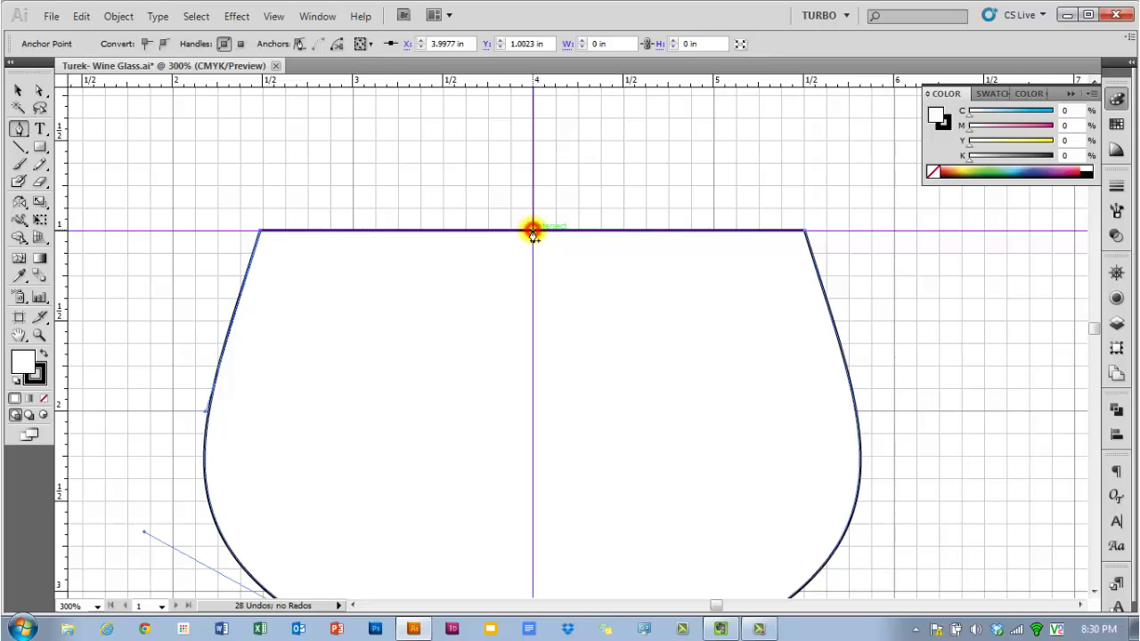
# - Join the two overlapping base endpoints at the vertical guide using Direct Selection, and shift the joined anchor slightly to test it
pyautogui.scroll(-2, 524, 272)
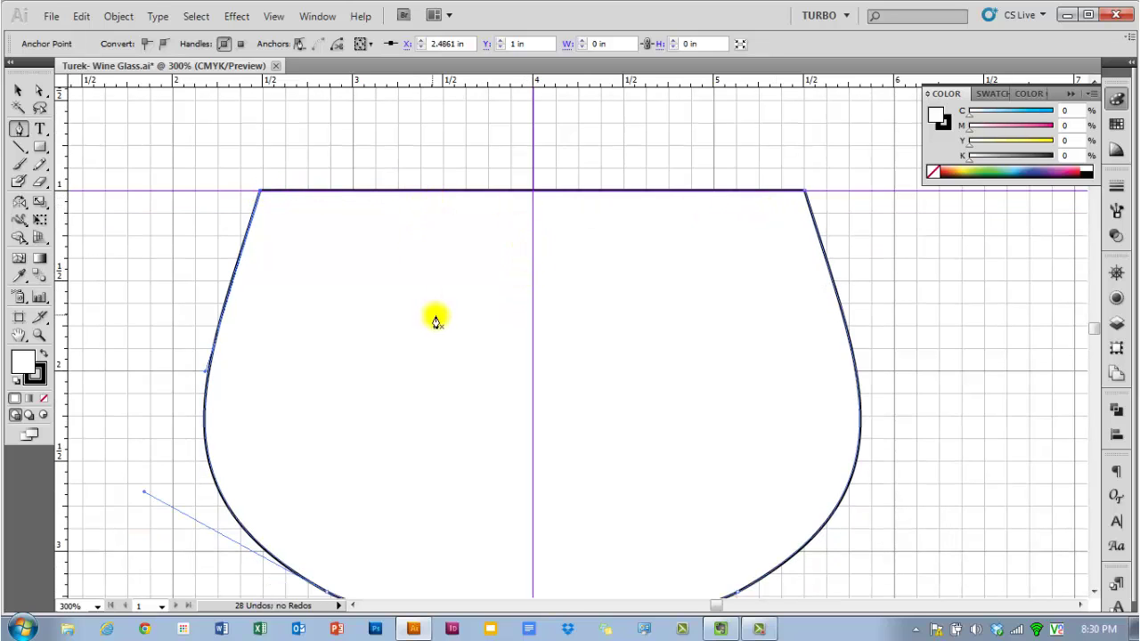
pyautogui.scroll(-10, 436, 318)
pyautogui.scroll(-12, 546, 258)
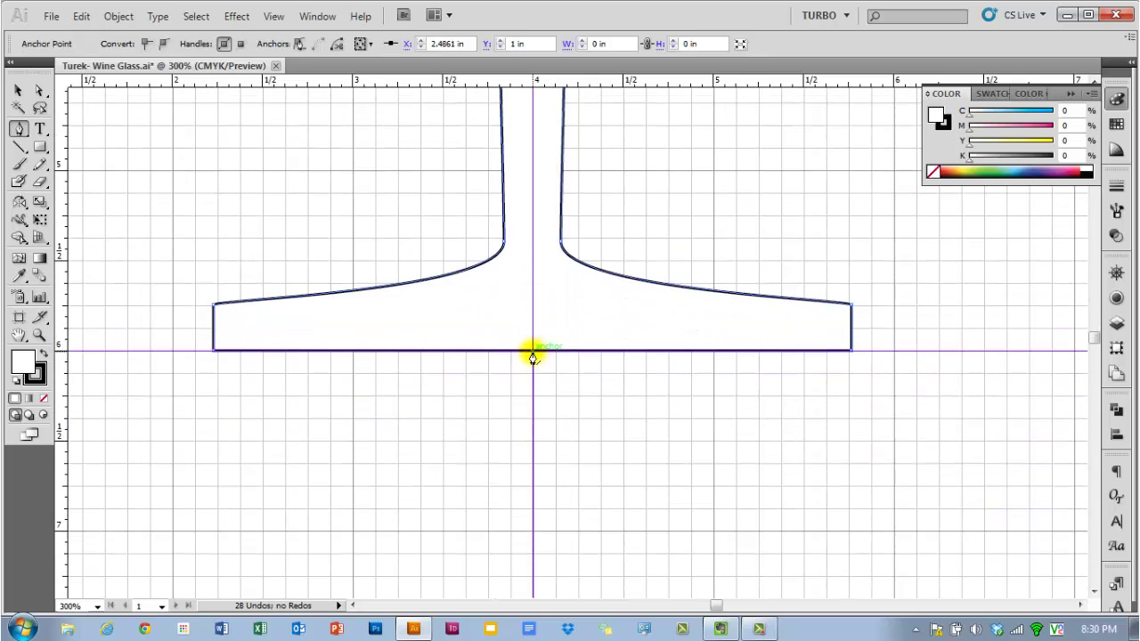
pyautogui.click(39, 90)
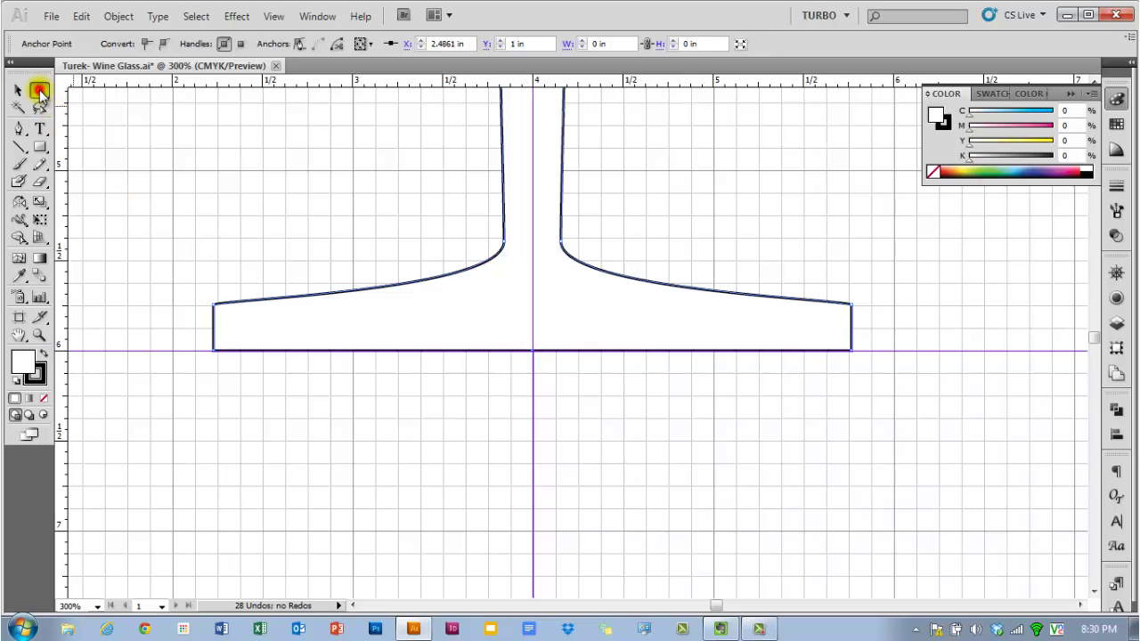
pyautogui.moveTo(547, 372); pyautogui.dragTo(512, 348)
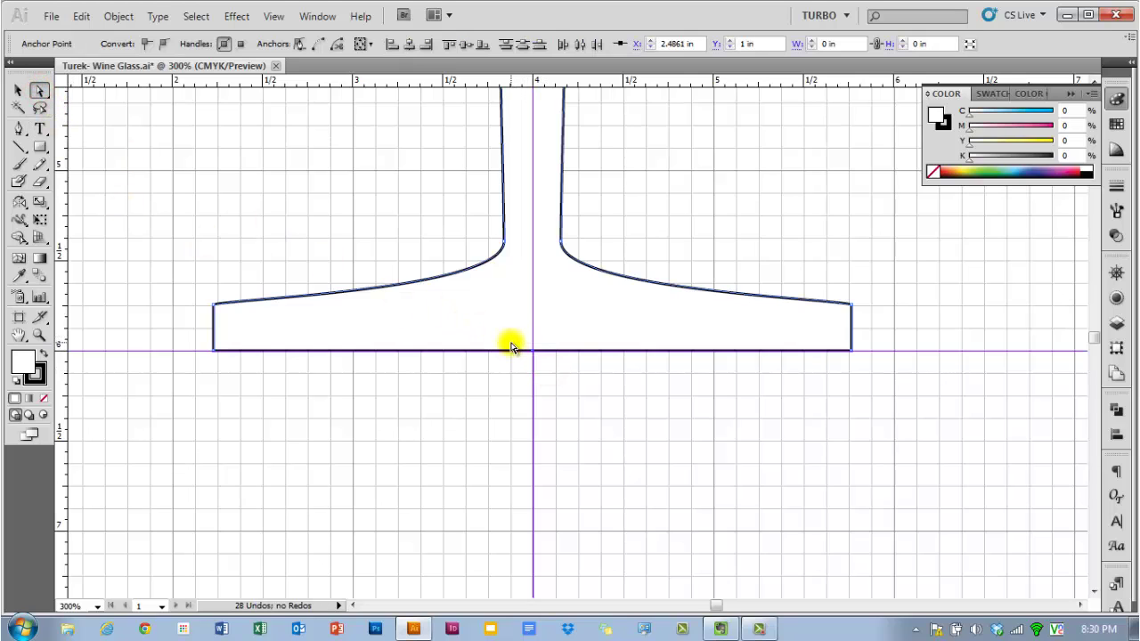
pyautogui.hotkey('ctrl', 'j')
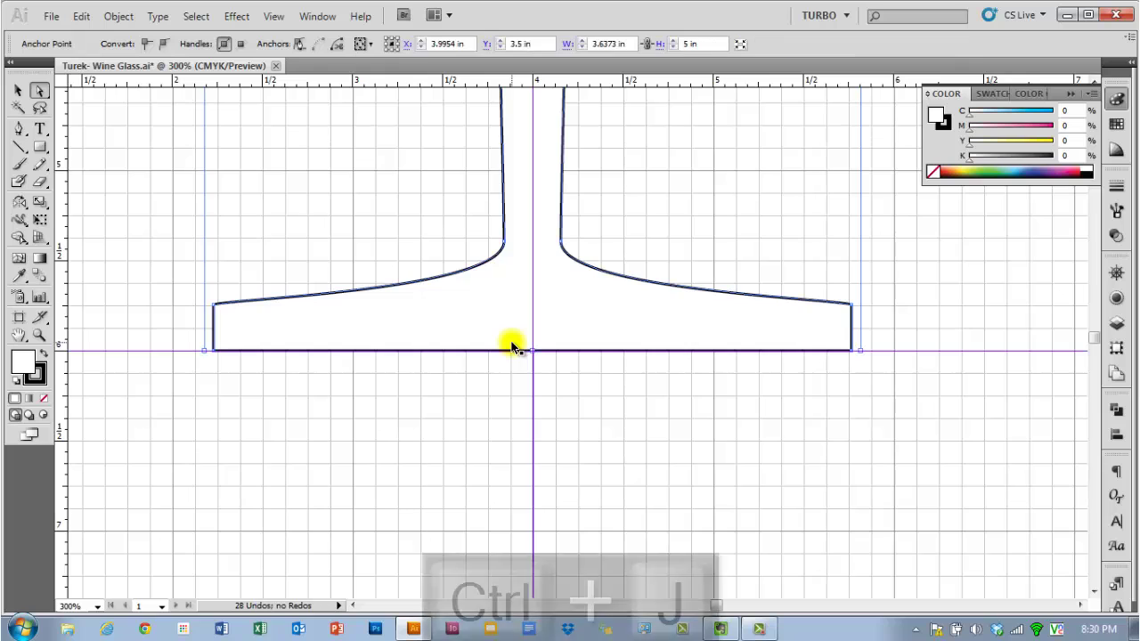
pyautogui.click(584, 380)
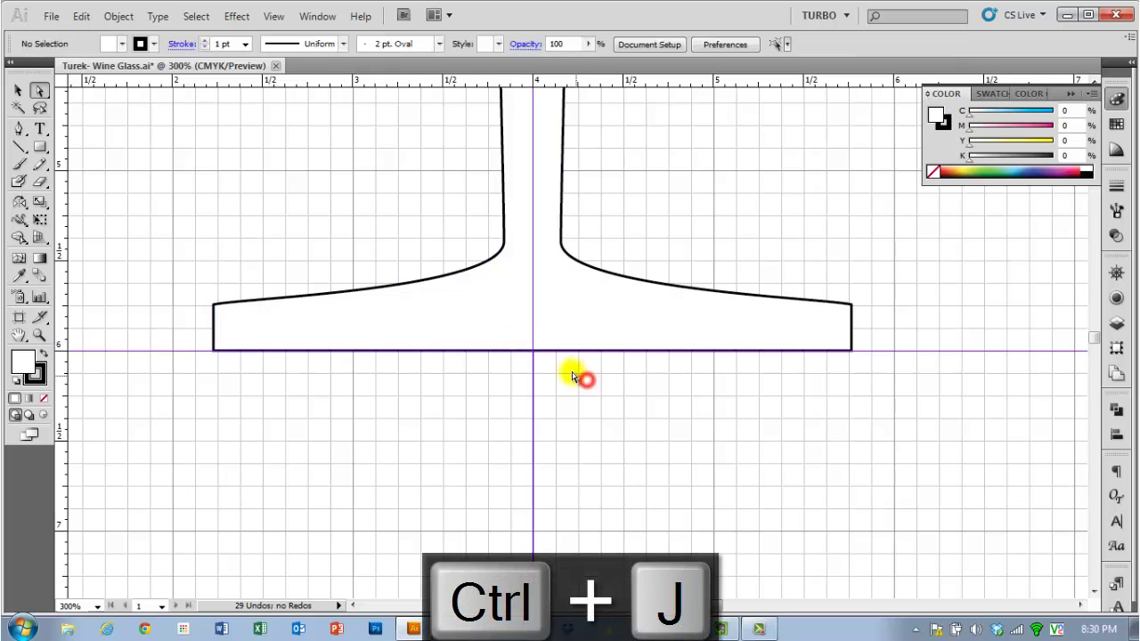
pyautogui.moveTo(535, 352)
pyautogui.mouseDown()
pyautogui.moveTo(554, 369)
pyautogui.moveTo(532, 350)
pyautogui.mouseUp()
pyautogui.click(550, 378)
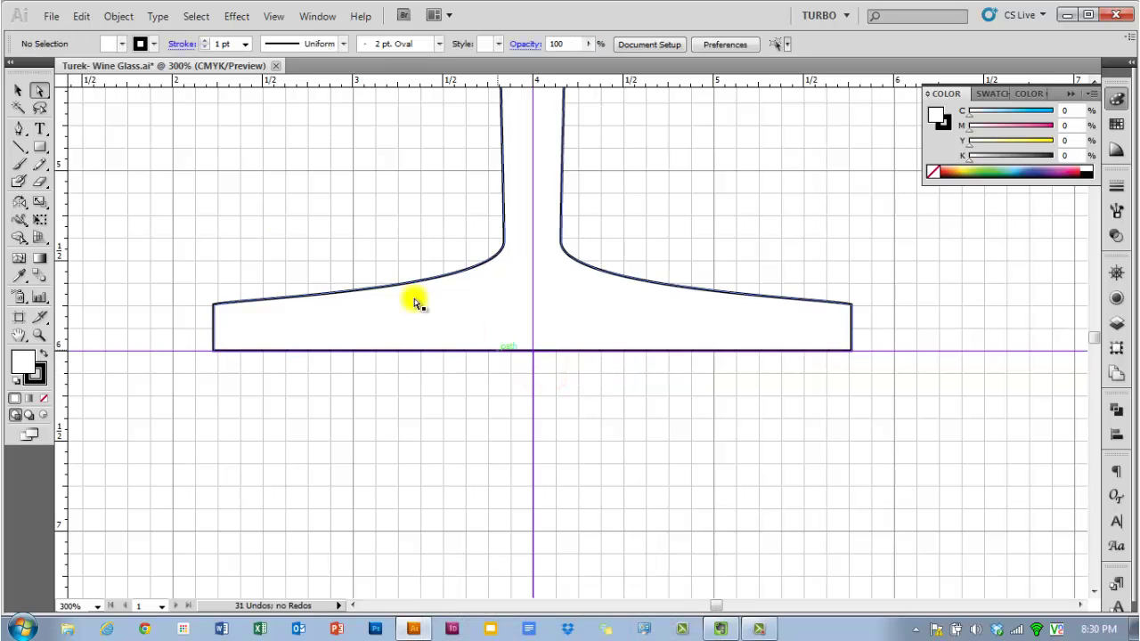
# - Select the glass outline and remove the redundant anchor in the middle of the base's bottom edge with the Pen tool
pyautogui.click(19, 130)
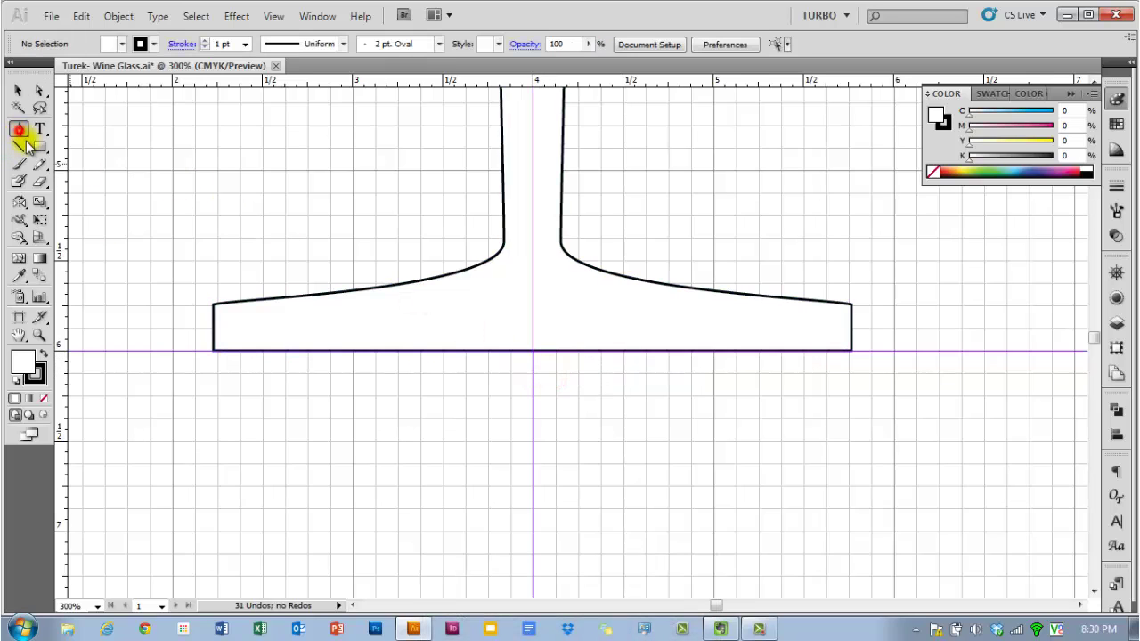
pyautogui.click(544, 351)
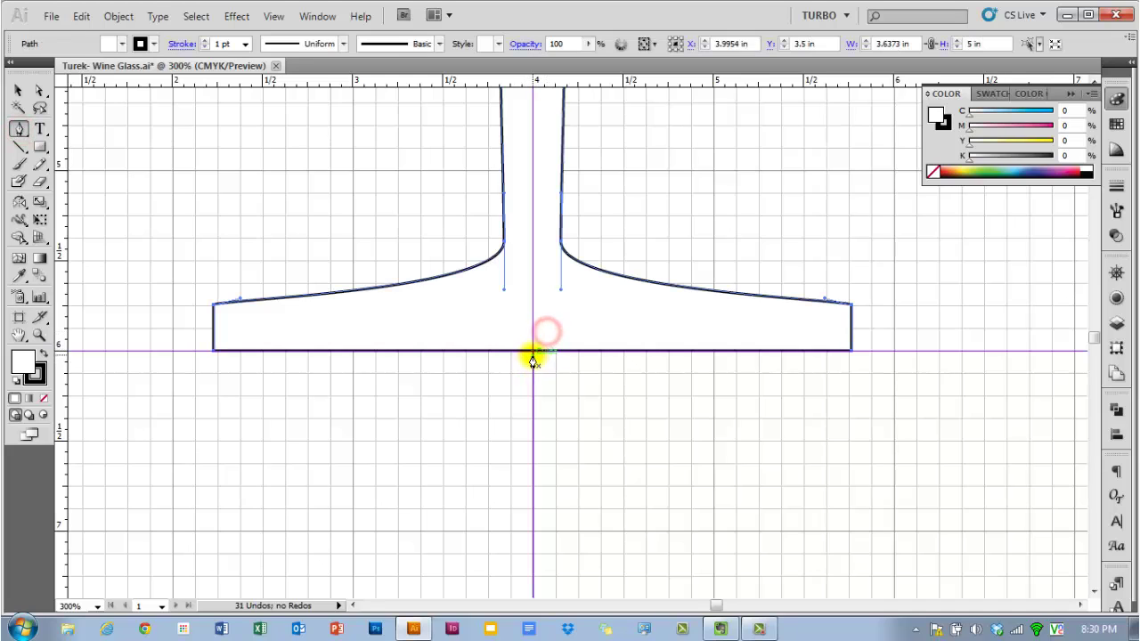
pyautogui.click(532, 355)
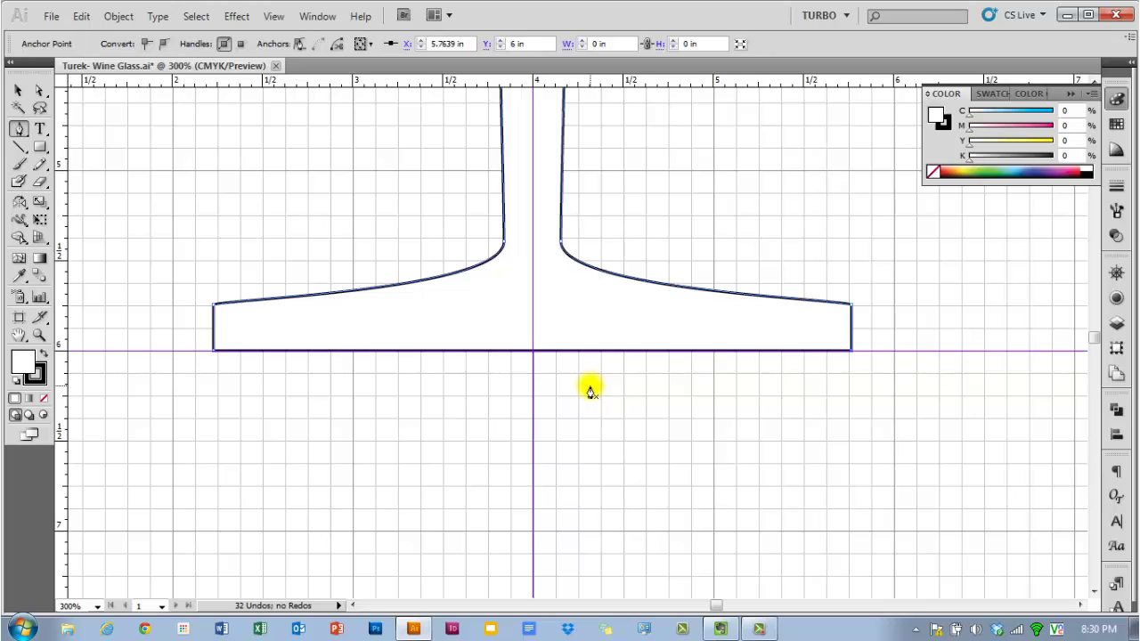
pyautogui.hotkey('ctrl', '-')
pyautogui.hotkey('ctrl', '-')
pyautogui.hotkey('ctrl', '-')
pyautogui.hotkey('ctrl', '+')
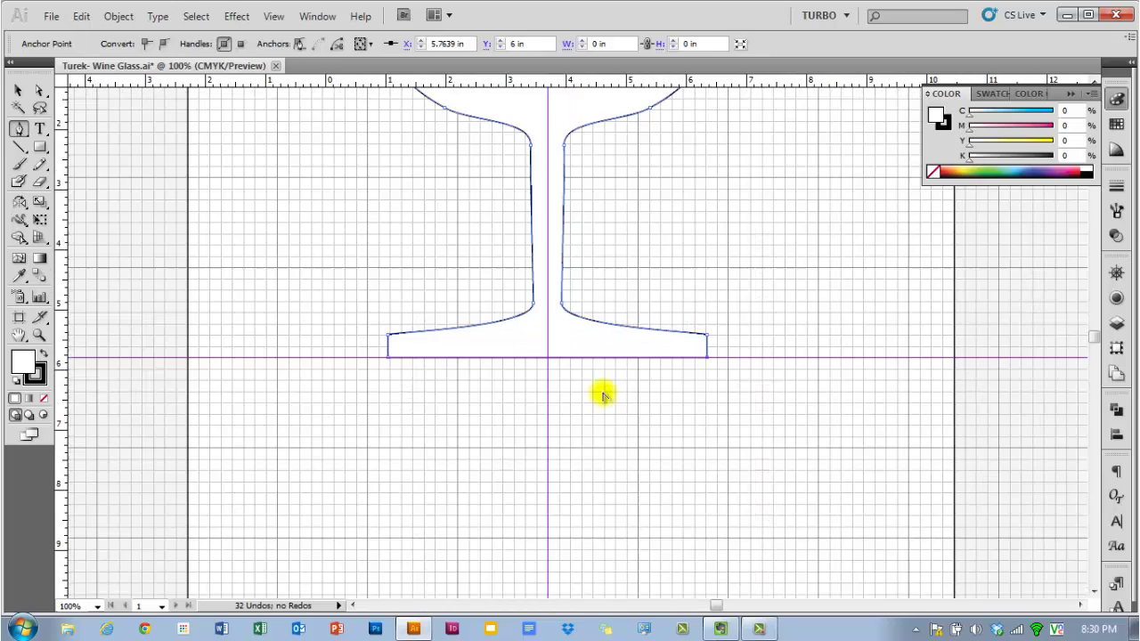